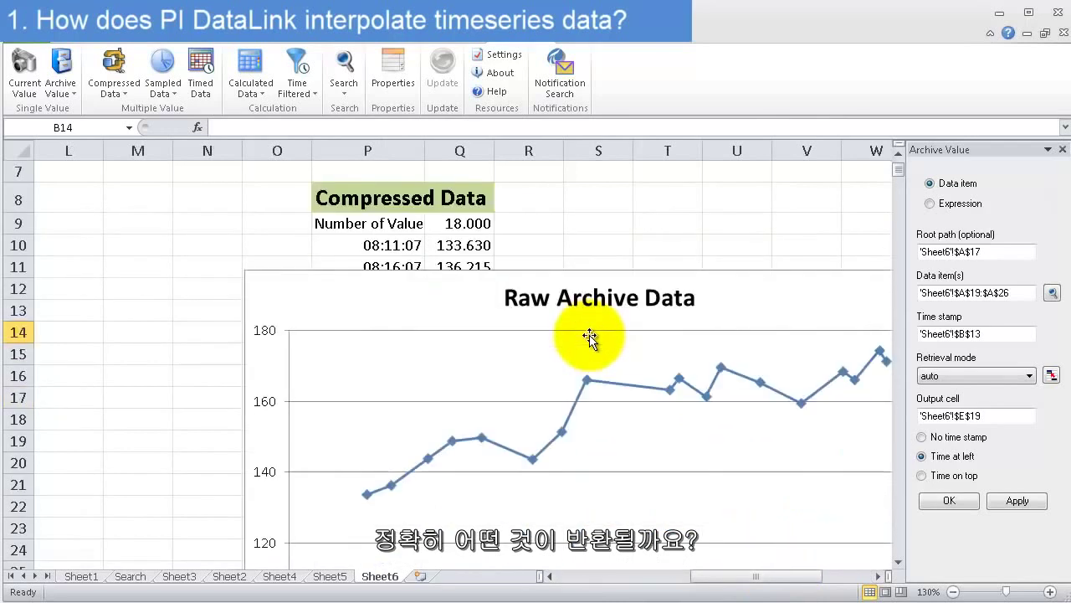
Move the Raw Archive Data chart up so it sits just below the Tagname row.
{"action": "scroll", "coordinate": [589, 337], "scroll_direction": "up", "scroll_amount": 2}
{"action": "scroll", "coordinate": [595, 321], "scroll_direction": "up", "scroll_amount": 1}
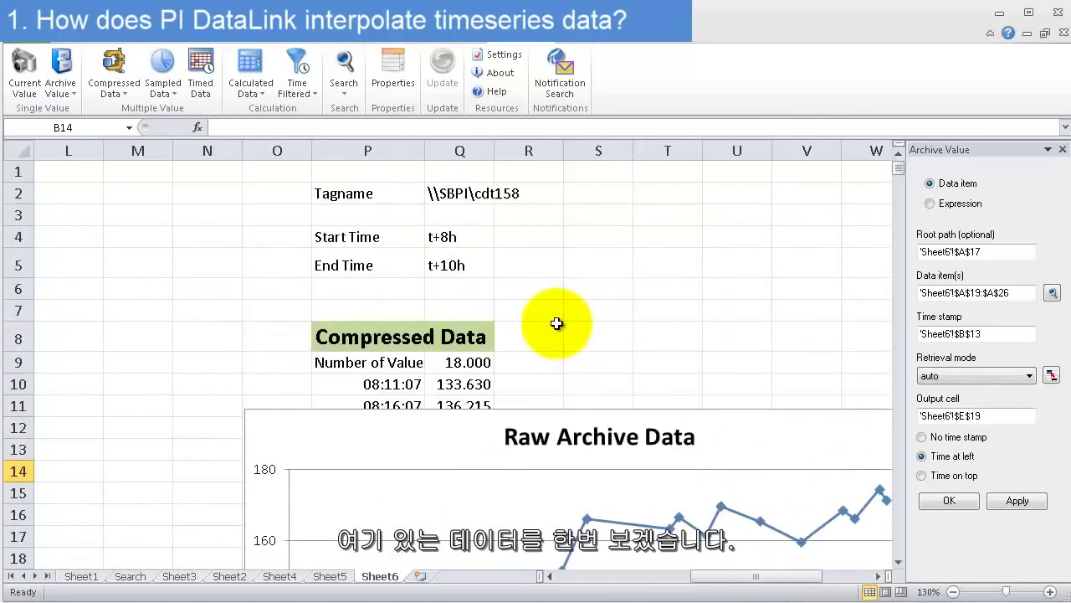
{"action": "left_click_drag", "start_coordinate": [435, 430], "coordinate": [352, 268]}
{"action": "left_click_drag", "start_coordinate": [343, 223], "coordinate": [383, 280]}
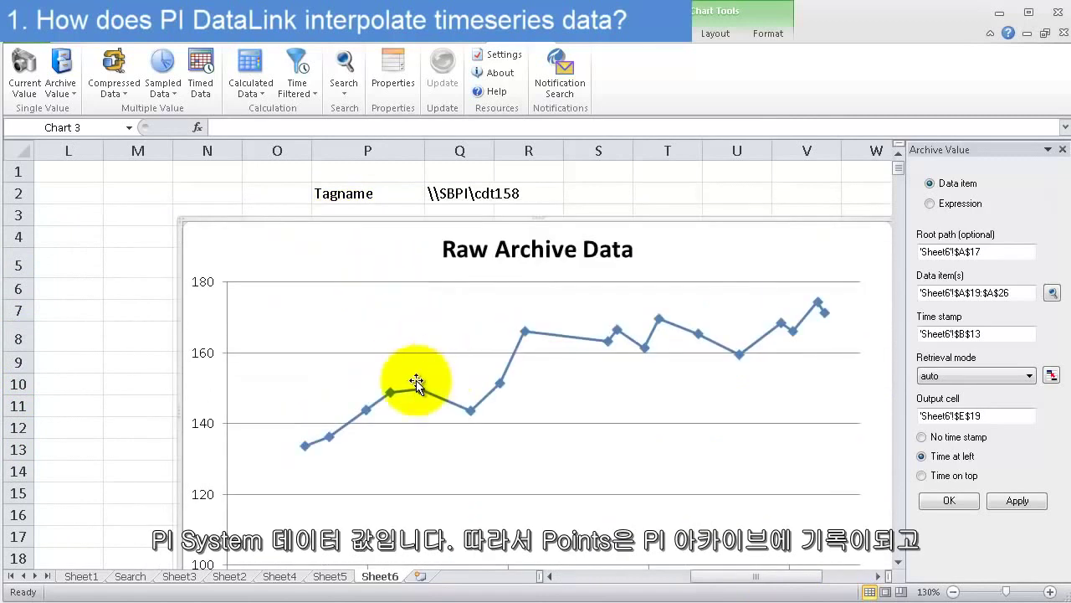
Temporarily box archived points on the chart with on-screen annotations, and mark the rising segment and an interpolated point on it with arrows.
{"action": "key", "text": "ctrl+shift+d"}
{"action": "left_click_drag", "start_coordinate": [286, 427], "coordinate": [316, 453]}
{"action": "left_click_drag", "start_coordinate": [317, 428], "coordinate": [338, 454]}
{"action": "left_click_drag", "start_coordinate": [353, 400], "coordinate": [372, 434]}
{"action": "mouse_move", "coordinate": [379, 381]}
{"action": "left_mouse_down"}
{"action": "mouse_move", "coordinate": [405, 403]}
{"action": "mouse_move", "coordinate": [485, 420]}
{"action": "left_mouse_up"}
{"action": "left_click_drag", "start_coordinate": [483, 382], "coordinate": [506, 402]}
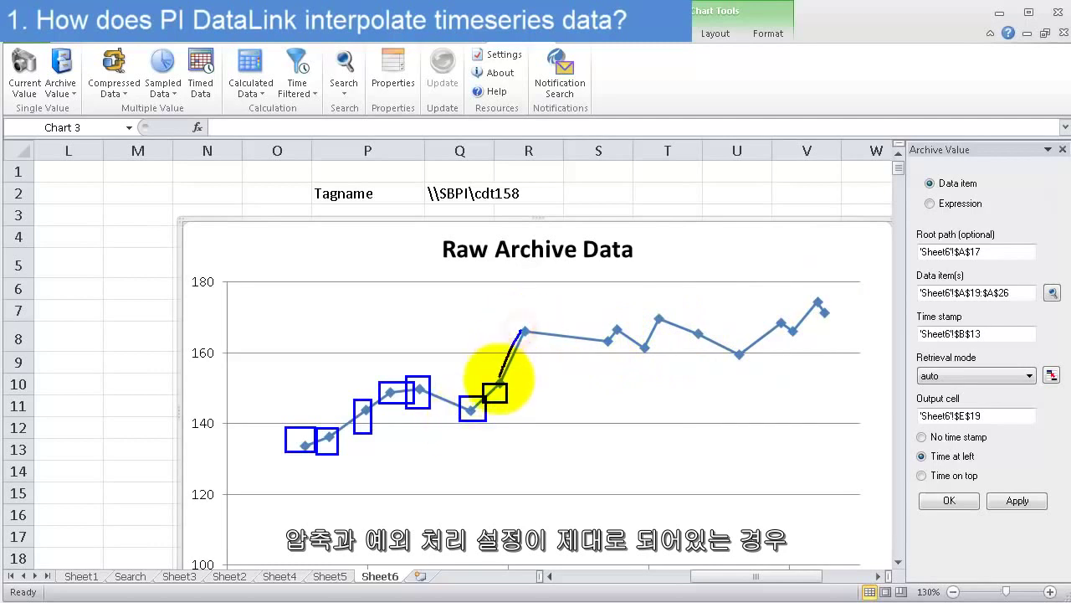
{"action": "left_click_drag", "start_coordinate": [499, 379], "coordinate": [499, 382]}
{"action": "mouse_move", "coordinate": [534, 337]}
{"action": "left_mouse_down"}
{"action": "mouse_move", "coordinate": [523, 353]}
{"action": "mouse_move", "coordinate": [568, 387]}
{"action": "left_mouse_up"}
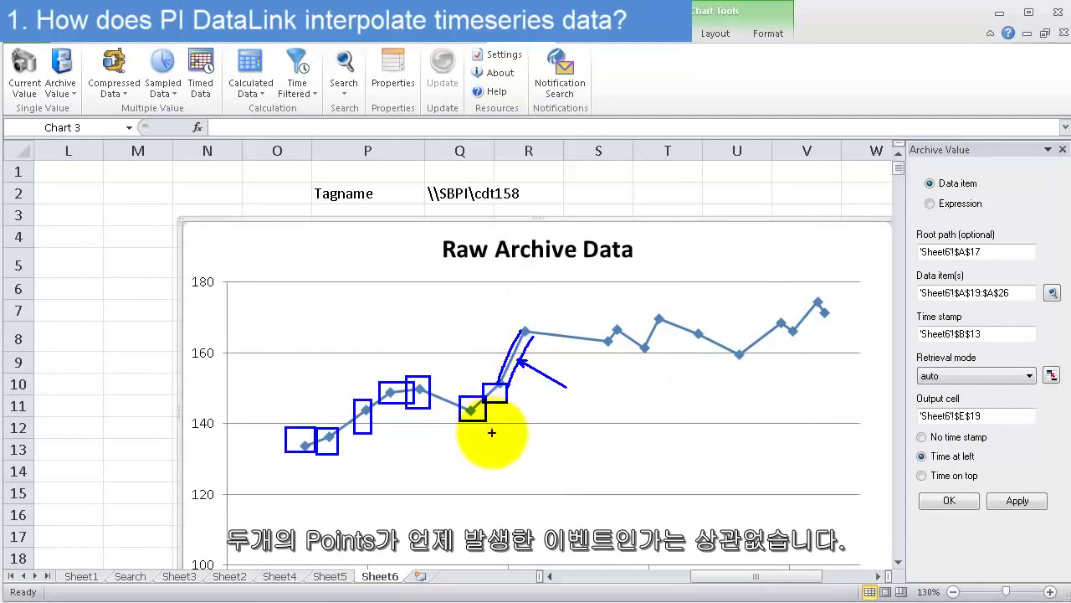
{"action": "key", "text": "Escape"}
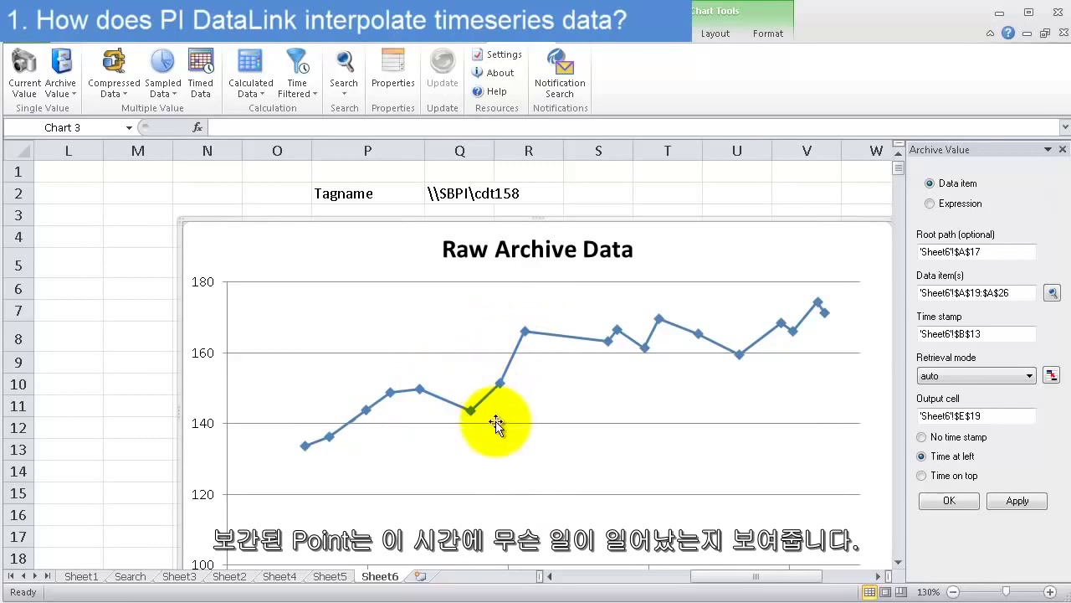
{"action": "left_click_drag", "start_coordinate": [515, 358], "coordinate": [515, 452]}
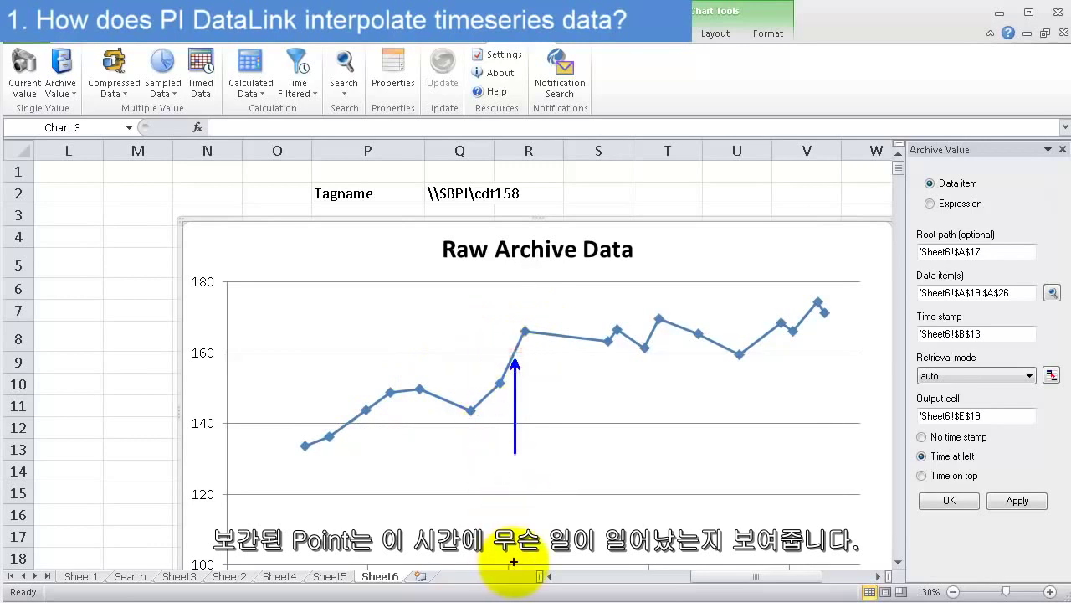
{"action": "left_click_drag", "start_coordinate": [498, 345], "coordinate": [525, 376]}
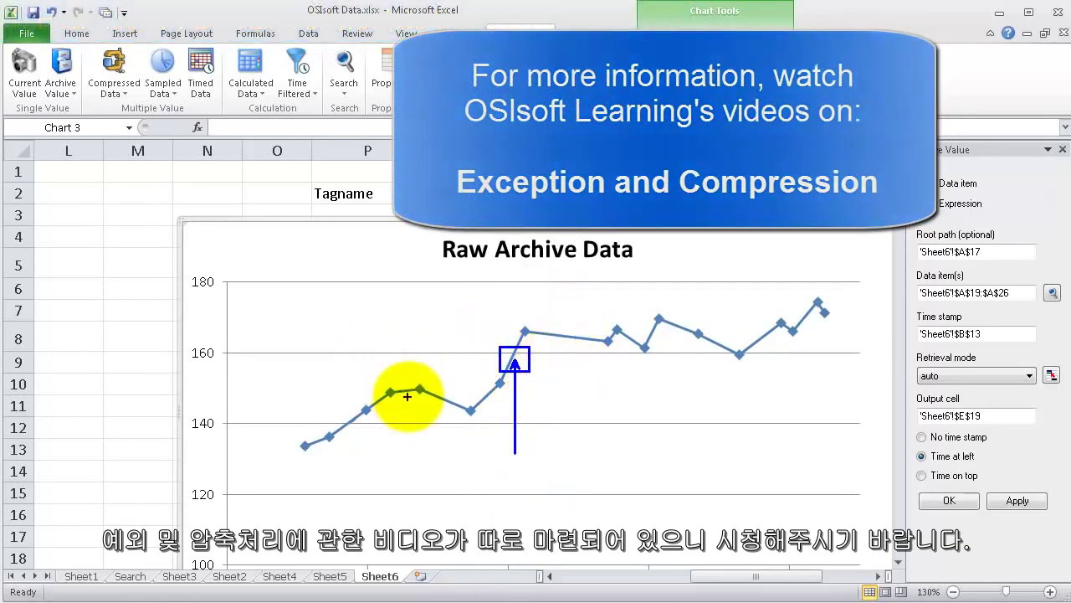
Zoom the sheet out to 110% and shift the chart across so its left edge starts at column P.
{"action": "left_click", "coordinate": [955, 592]}
{"action": "left_click", "coordinate": [955, 592]}
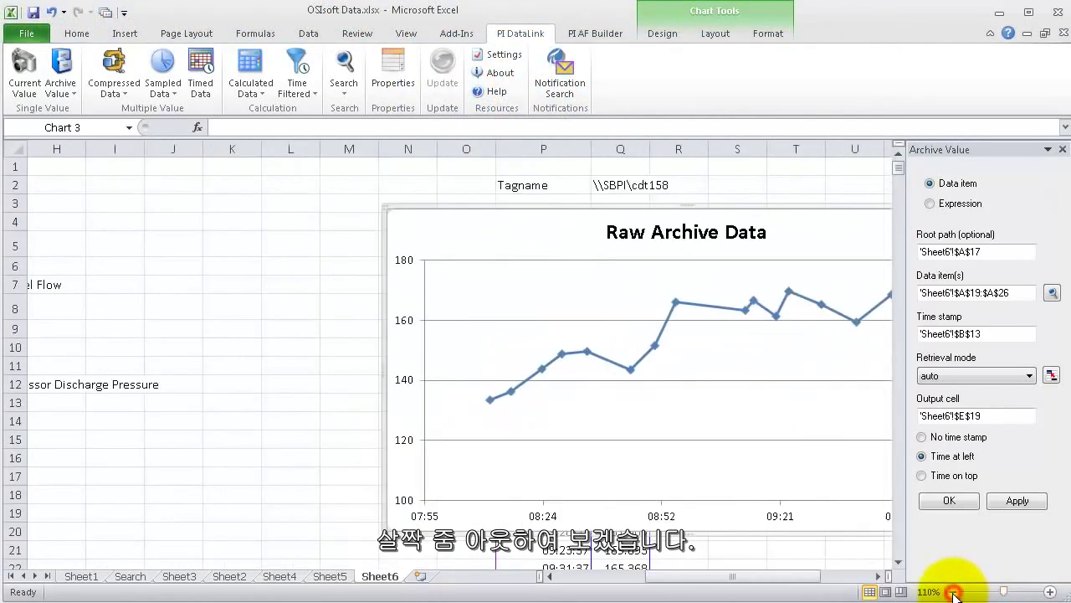
{"action": "left_click", "coordinate": [643, 491]}
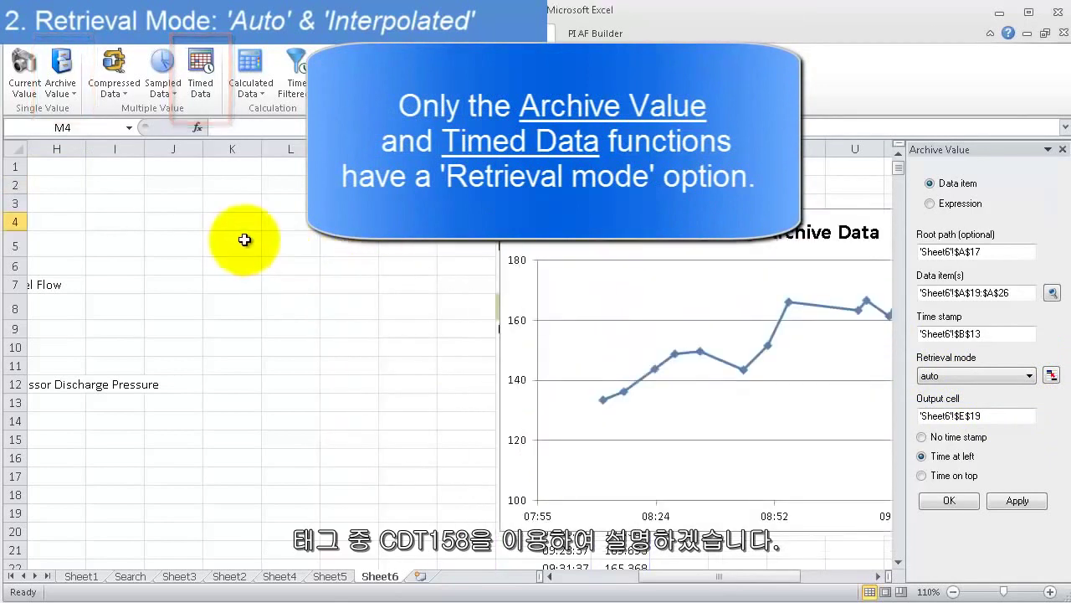
Enter the heading Archive Value in cell K5 and move the chart down to uncover the Start Time row.
{"action": "left_click", "coordinate": [291, 245]}
{"action": "key", "text": "Left"}
{"action": "type", "text": "Archive"}
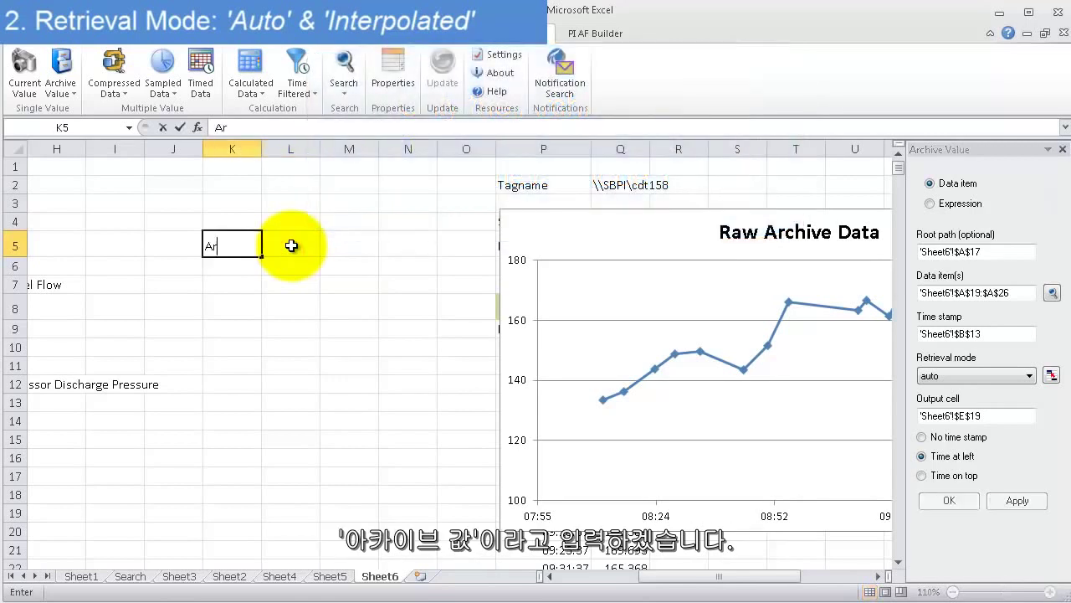
{"action": "key", "text": "Return"}
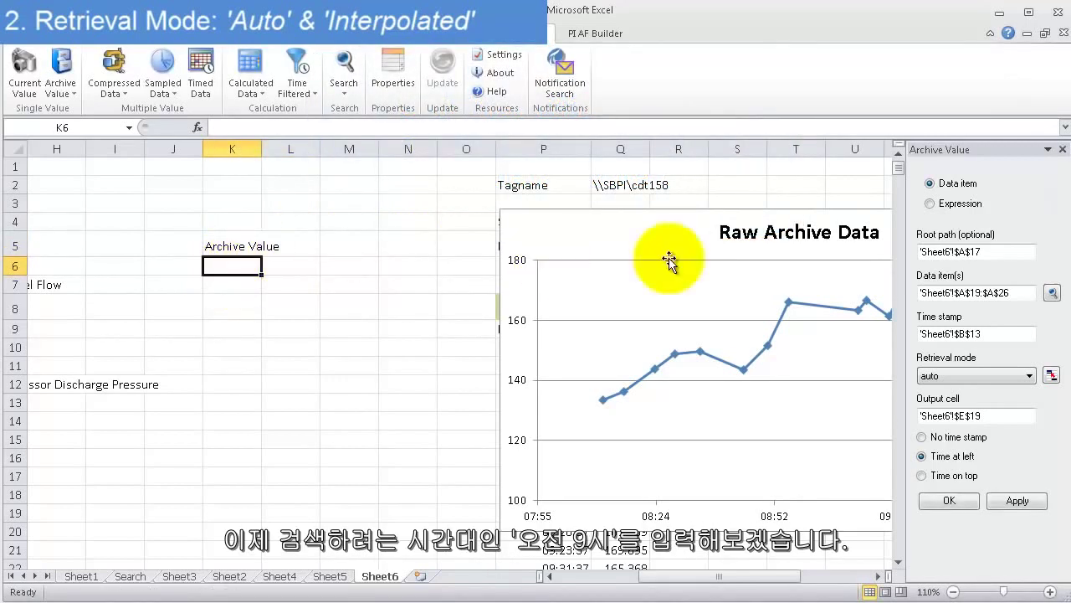
{"action": "left_click", "coordinate": [641, 235]}
{"action": "left_click", "coordinate": [248, 264]}
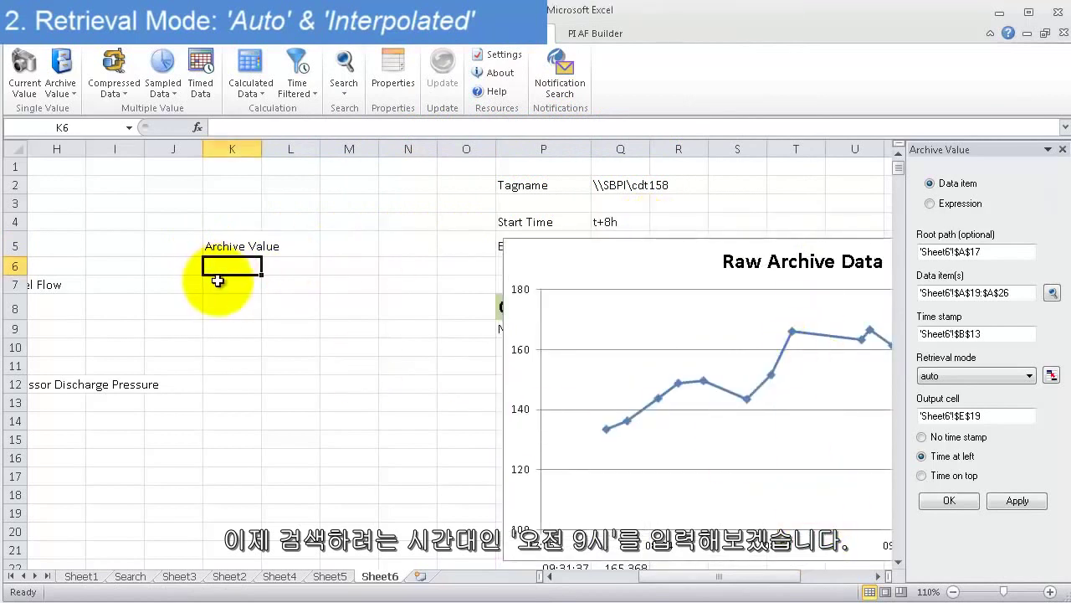
{"action": "type", "text": "9:"}
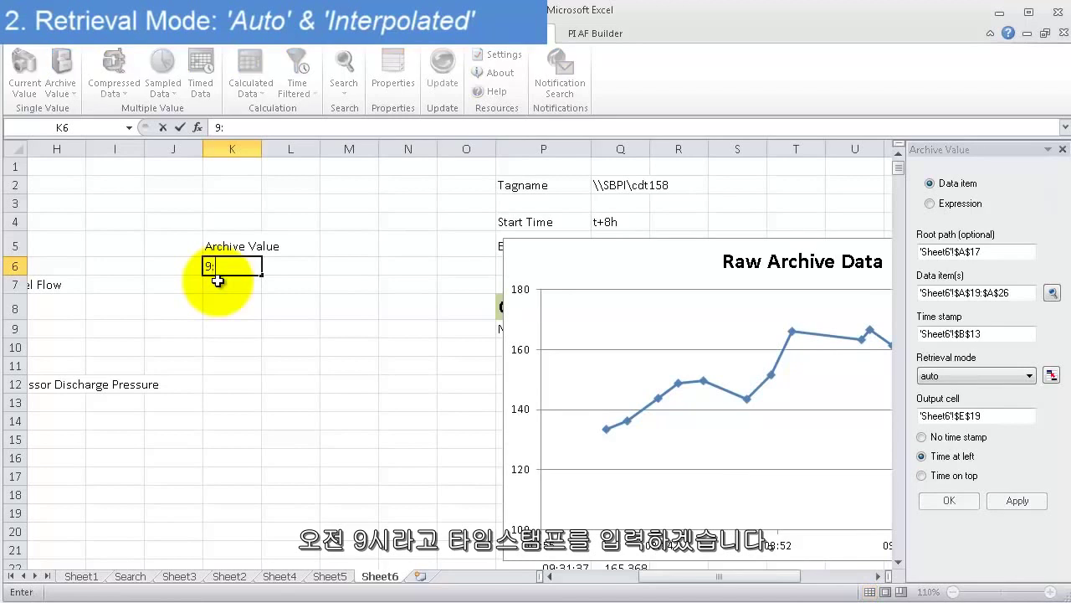
{"action": "type", "text": "00am"}
{"action": "key", "text": "Return"}
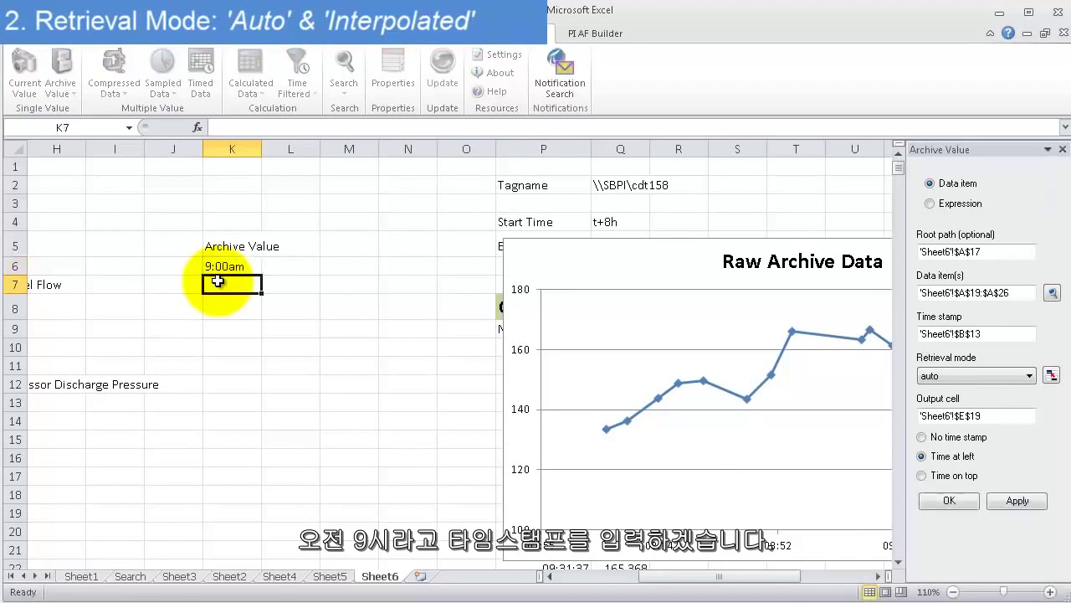
Label cell K6 as timestamp and enter 9:00am beside it in L6.
{"action": "type", "text": "timesatmp"}
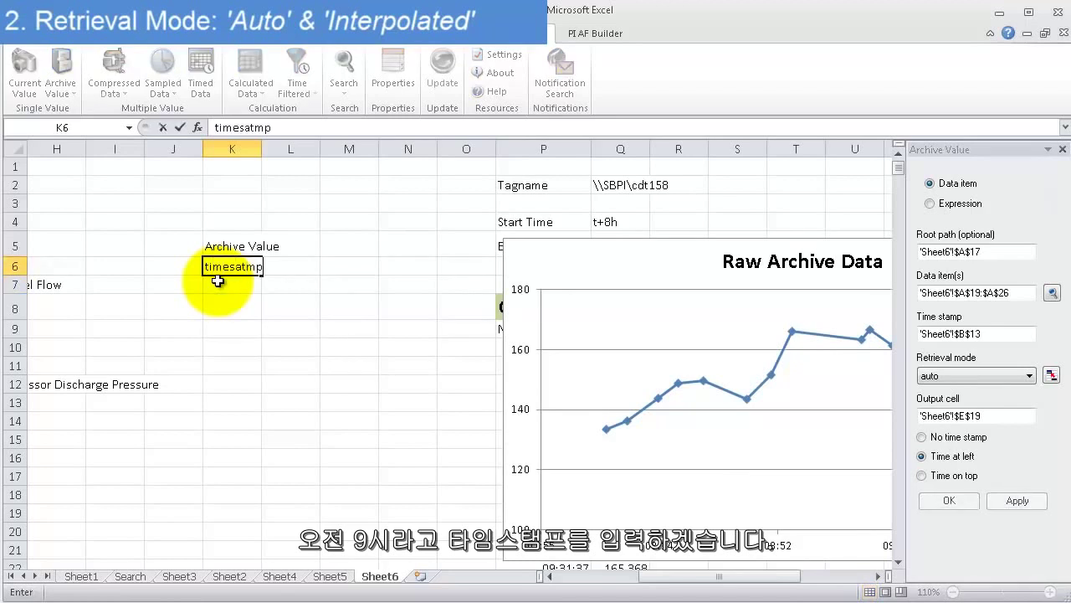
{"action": "key", "text": "Tab"}
{"action": "type", "text": "9"}
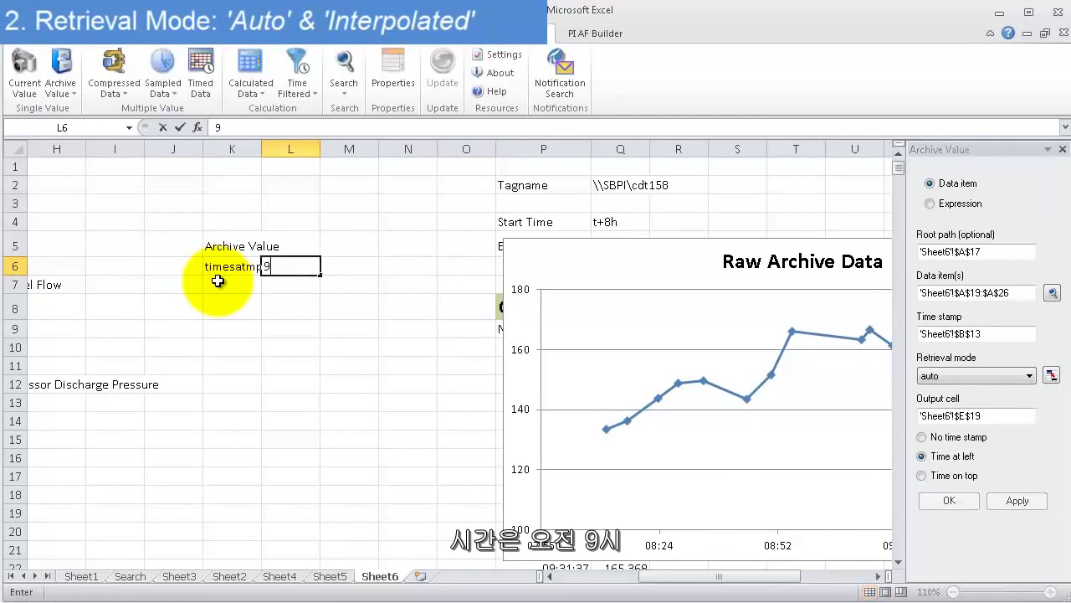
{"action": "type", "text": ":00am"}
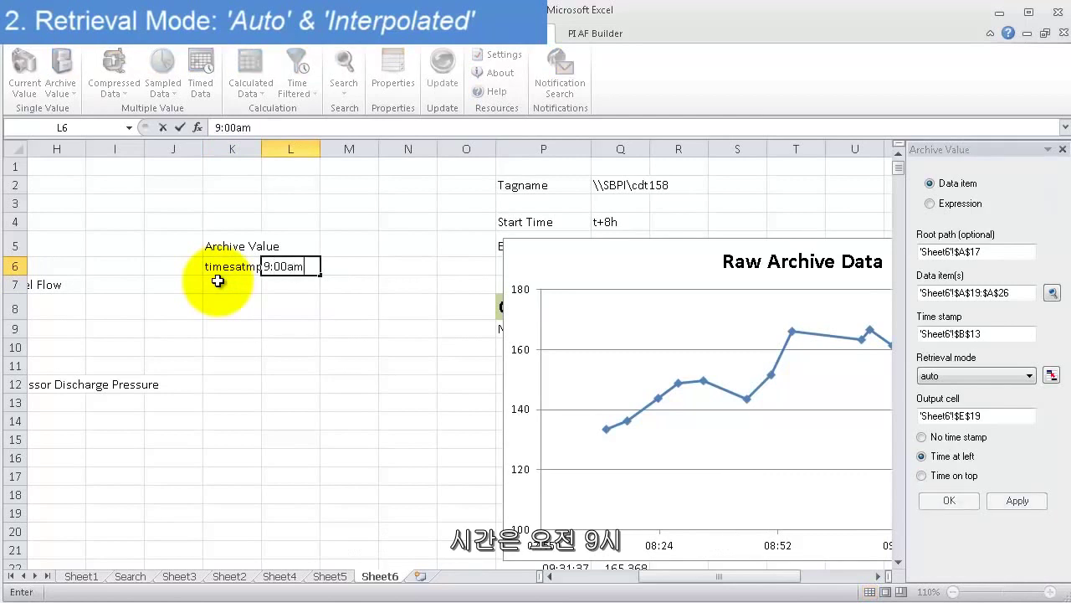
{"action": "left_click", "coordinate": [218, 281]}
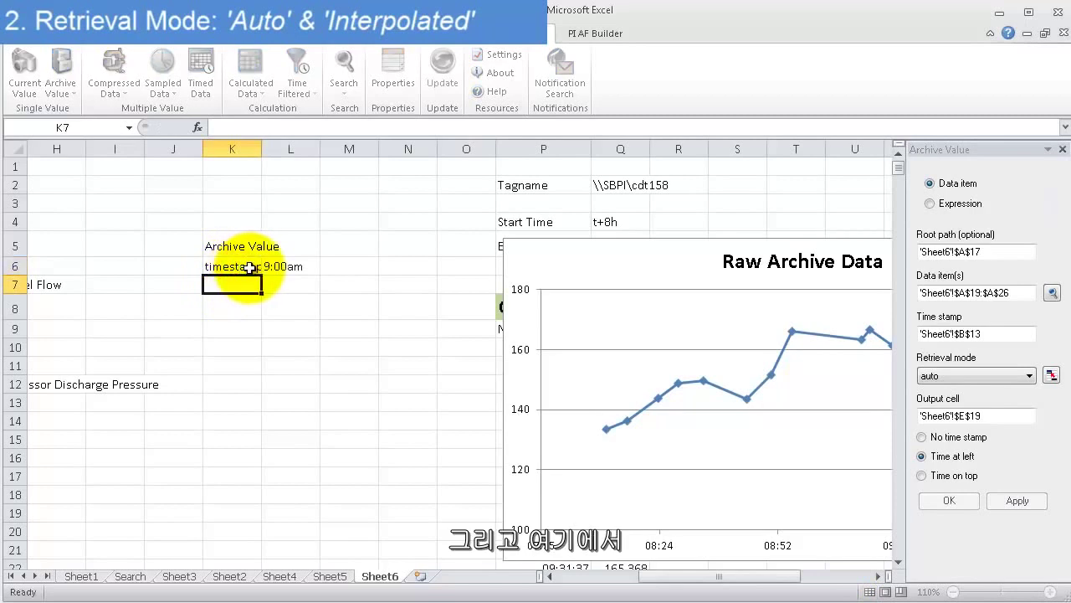
Set up an Archive Value function outputting to K8, with Q2 as the data item and L6 as the time stamp.
{"action": "left_click", "coordinate": [60, 66]}
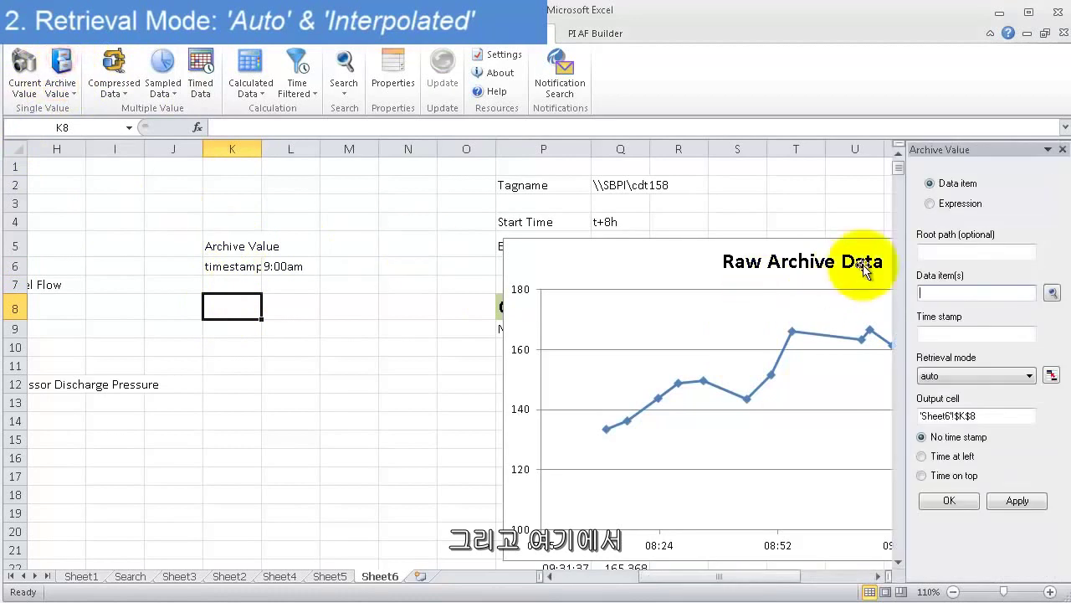
{"action": "left_click", "coordinate": [959, 292]}
{"action": "left_click", "coordinate": [620, 185]}
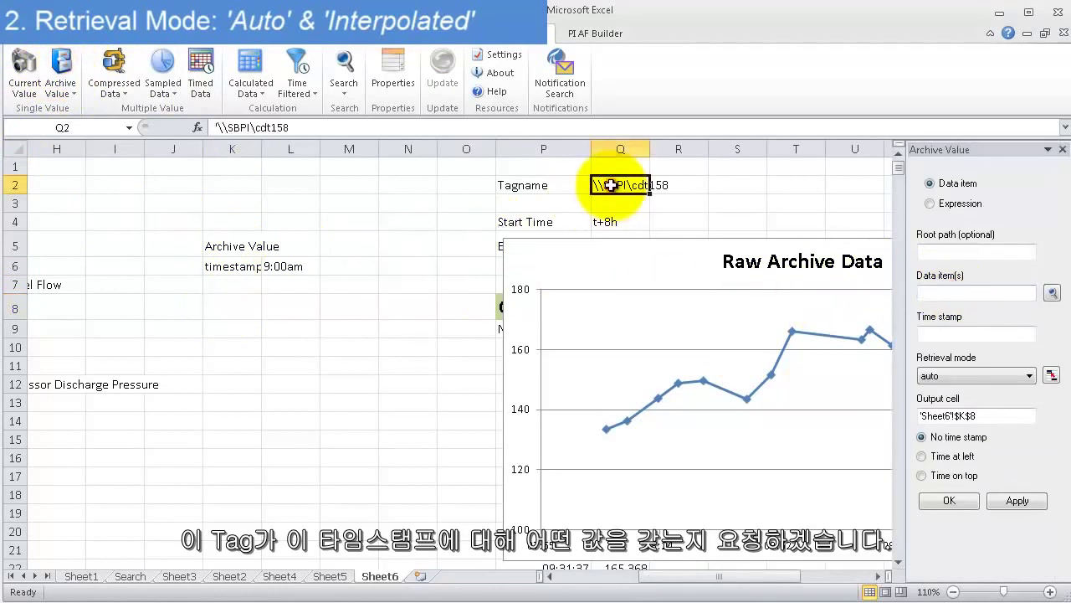
{"action": "left_click", "coordinate": [952, 334]}
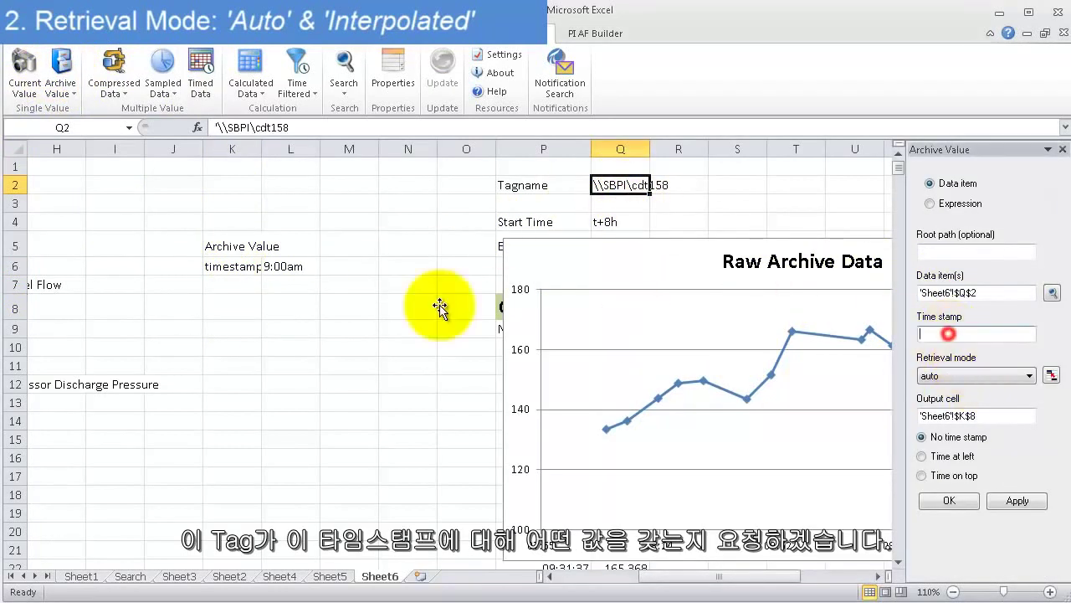
{"action": "left_click", "coordinate": [278, 265]}
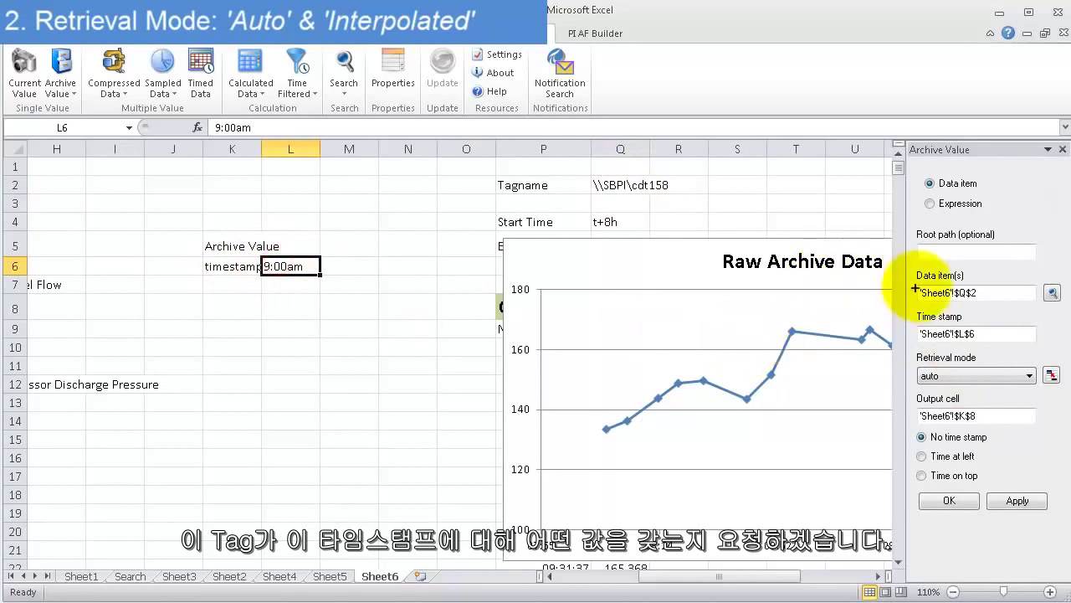
Temporarily annotate how the tag and 9:00am cells feed the function, pointing out the plotted archive points around that time.
{"action": "left_click_drag", "start_coordinate": [602, 310], "coordinate": [898, 444]}
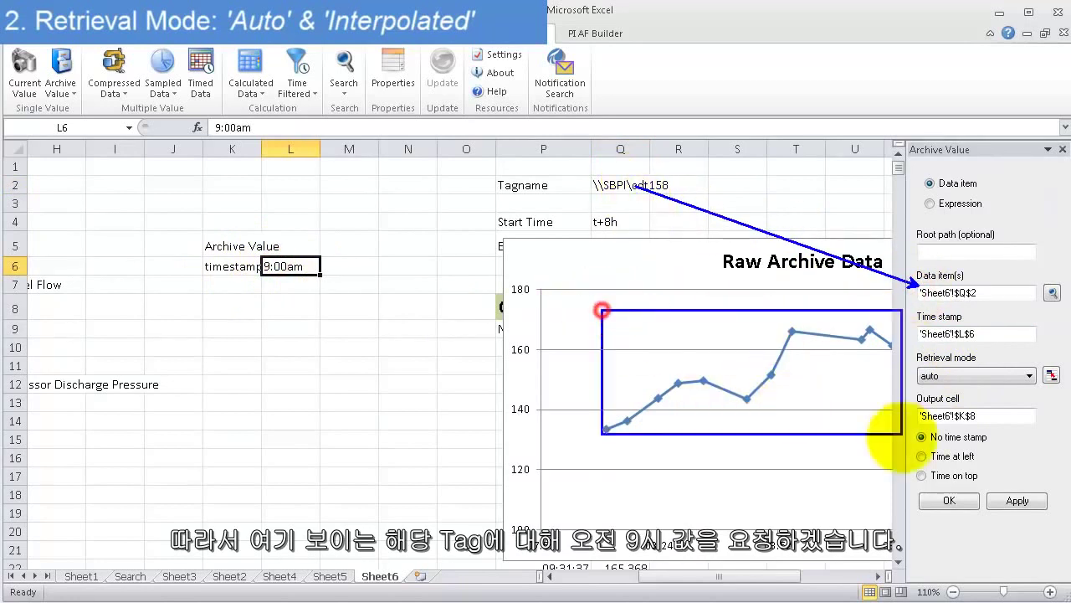
{"action": "key", "text": "Escape"}
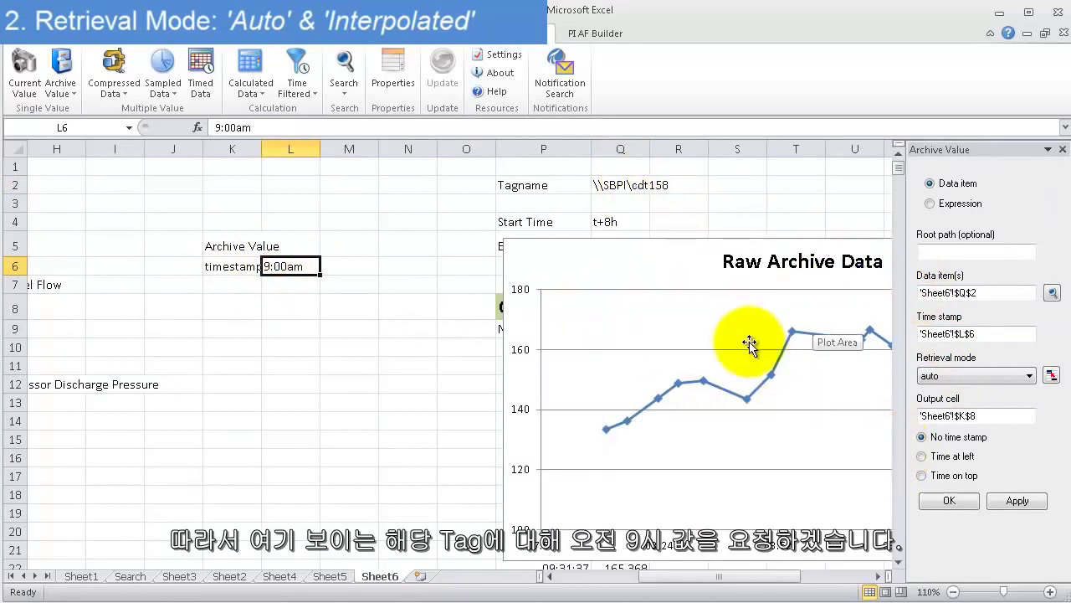
{"action": "key", "text": "ctrl+2"}
{"action": "left_click_drag", "start_coordinate": [918, 332], "coordinate": [305, 269]}
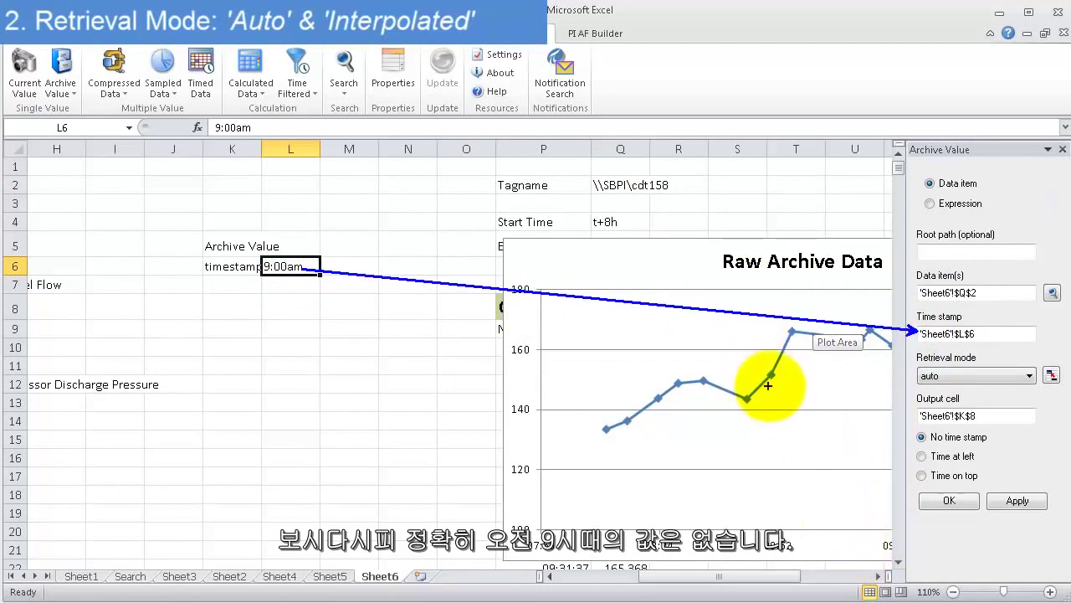
{"action": "left_click_drag", "start_coordinate": [771, 385], "coordinate": [765, 426]}
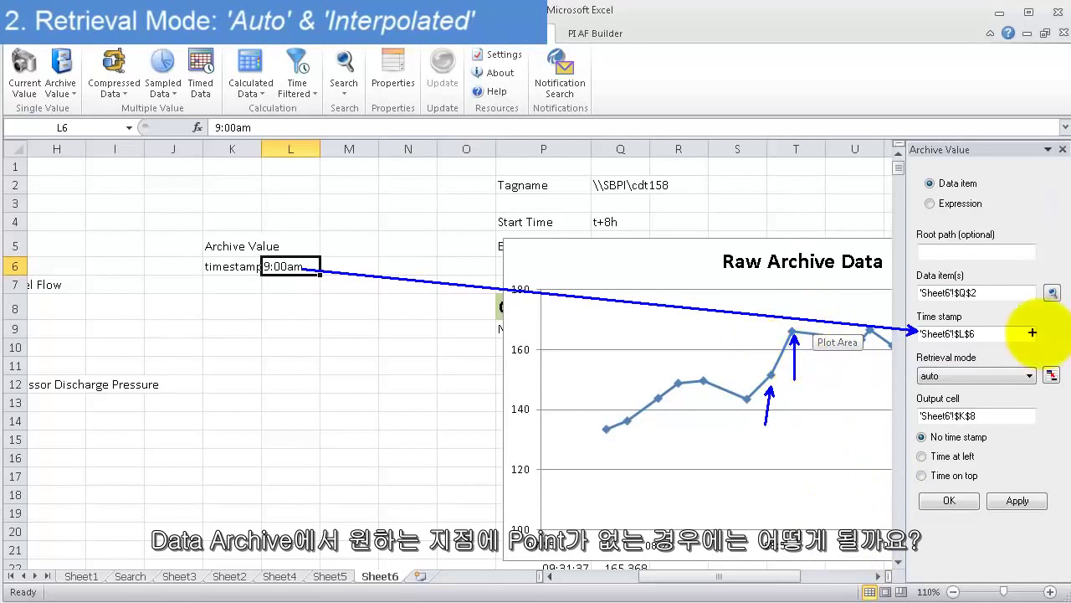
{"action": "key", "text": "Escape"}
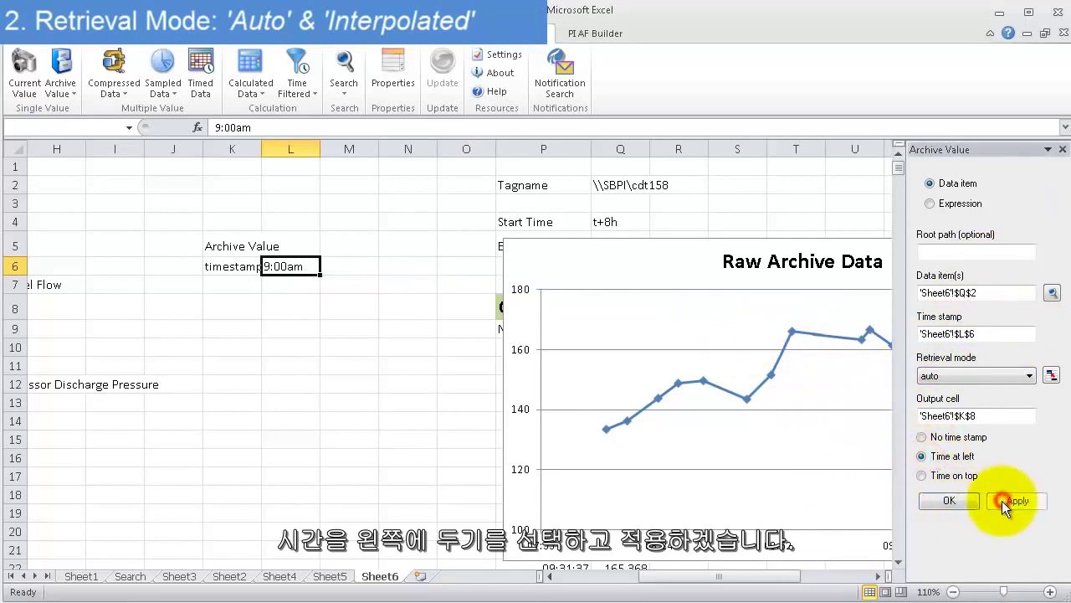
Apply the auto-mode function with the time at left and label its row auto in J8.
{"action": "left_click", "coordinate": [213, 348]}
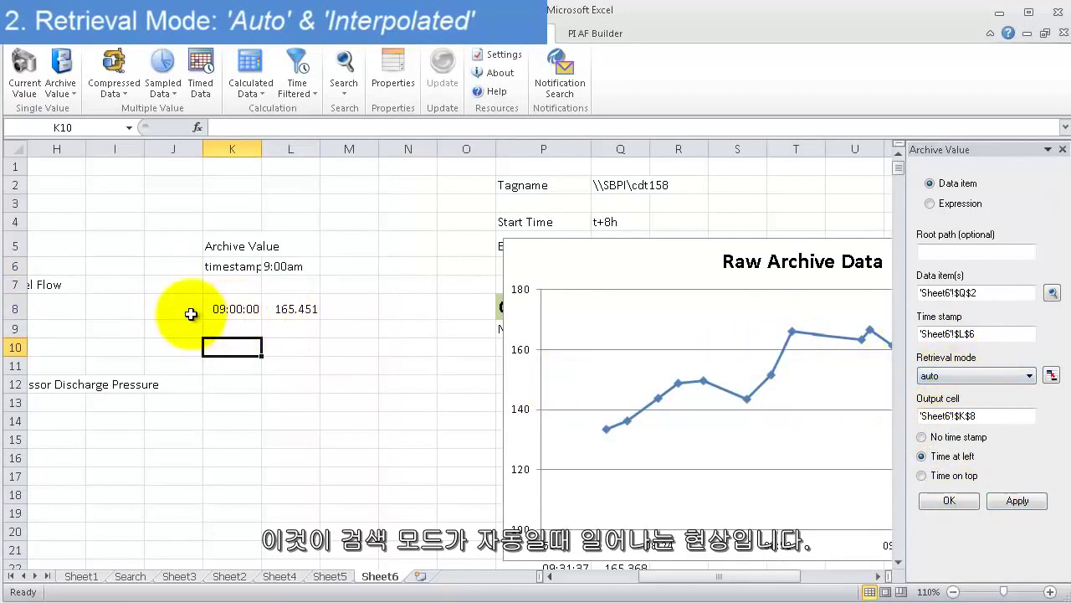
{"action": "type", "text": "auto"}
{"action": "key", "text": "Return"}
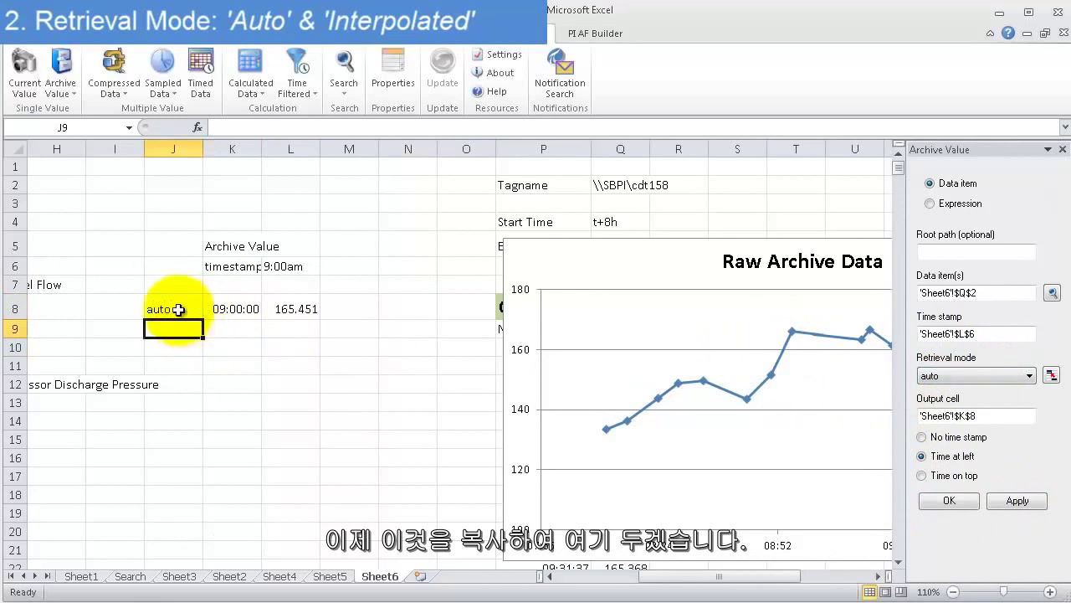
Copy the auto result row J8:L8 and paste it starting at J10.
{"action": "left_click_drag", "start_coordinate": [188, 307], "coordinate": [292, 309]}
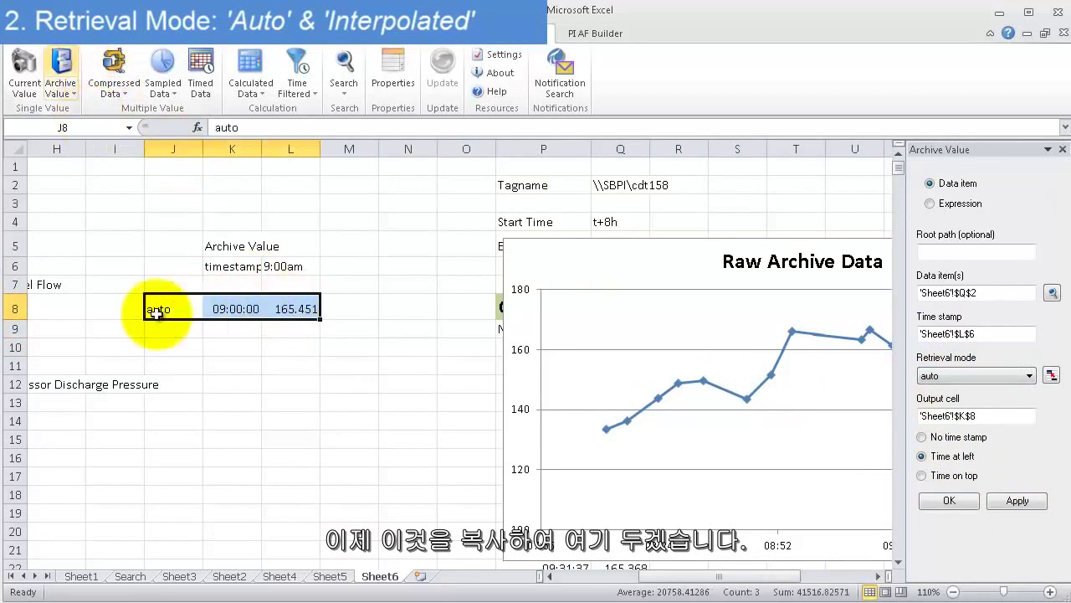
{"action": "key", "text": "ctrl+c"}
{"action": "left_click", "coordinate": [185, 344]}
{"action": "key", "text": "ctrl+v"}
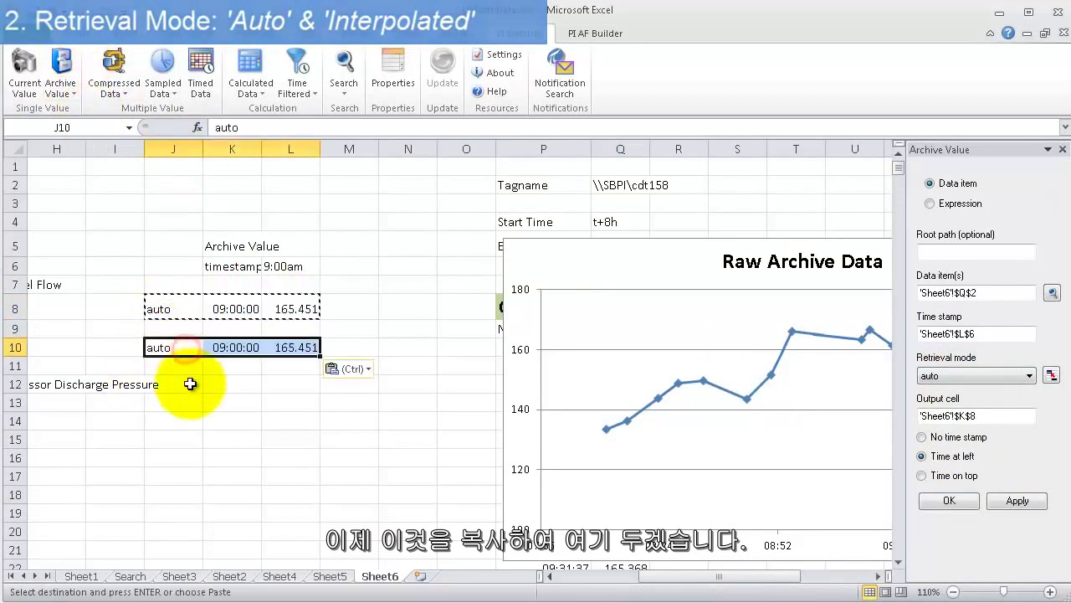
Change the copied Archive Value function in K10 to the previous retrieval mode and apply it.
{"action": "double_click", "coordinate": [180, 348]}
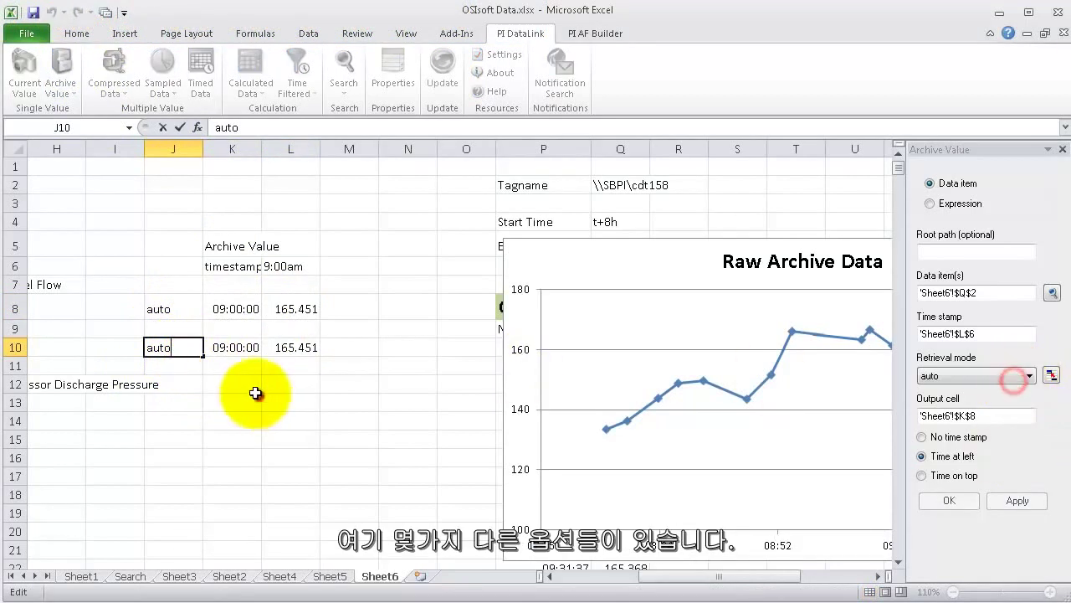
{"action": "left_click", "coordinate": [238, 350]}
{"action": "left_click", "coordinate": [1014, 375]}
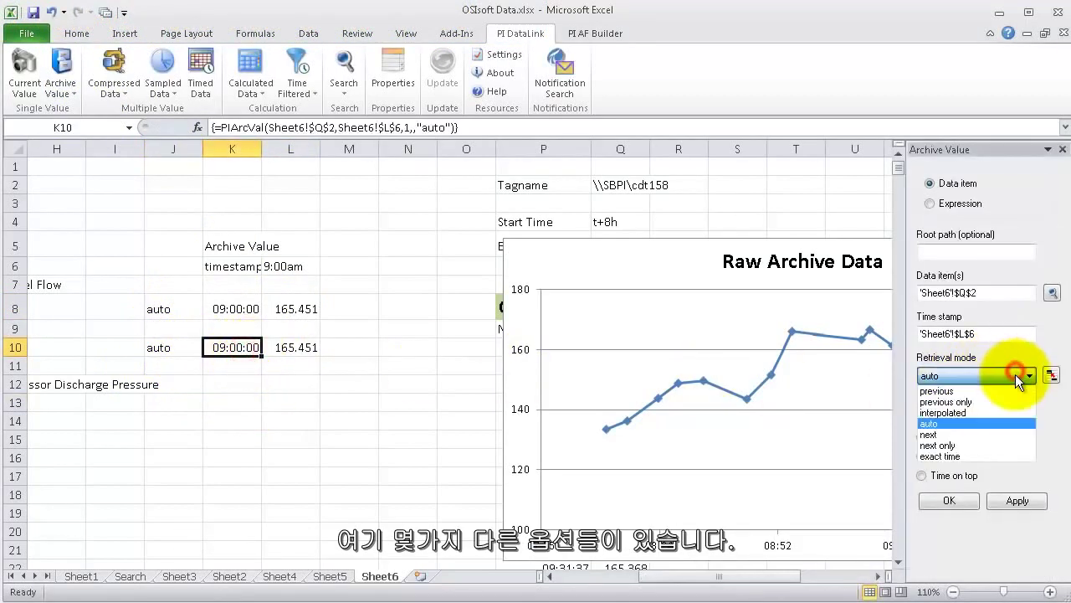
{"action": "left_click", "coordinate": [970, 392]}
{"action": "left_click", "coordinate": [1017, 499]}
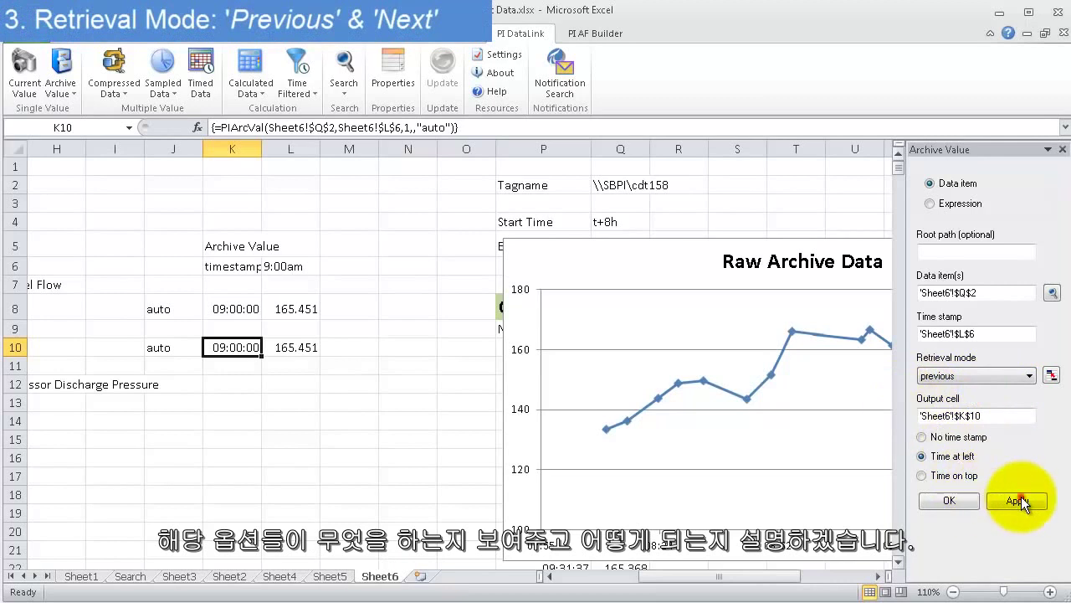
Relabel the copied result row in J10 as previous.
{"action": "left_click", "coordinate": [171, 347]}
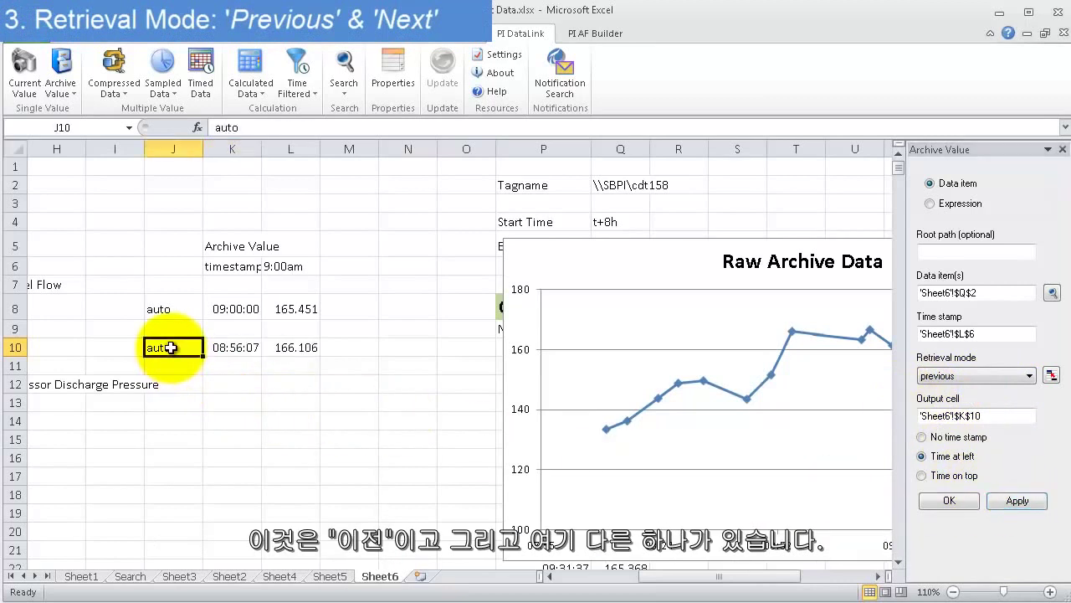
{"action": "type", "text": "previous"}
{"action": "key", "text": "Return"}
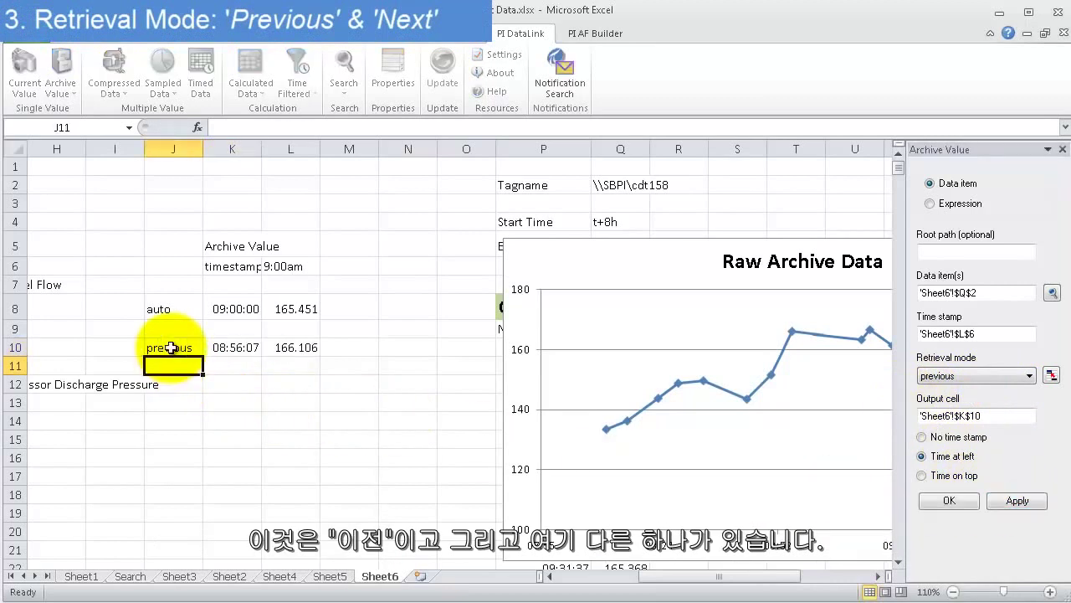
Copy the previous result row J10:L10 and paste it starting at J12.
{"action": "left_click", "coordinate": [191, 423]}
{"action": "left_click_drag", "start_coordinate": [167, 348], "coordinate": [292, 347]}
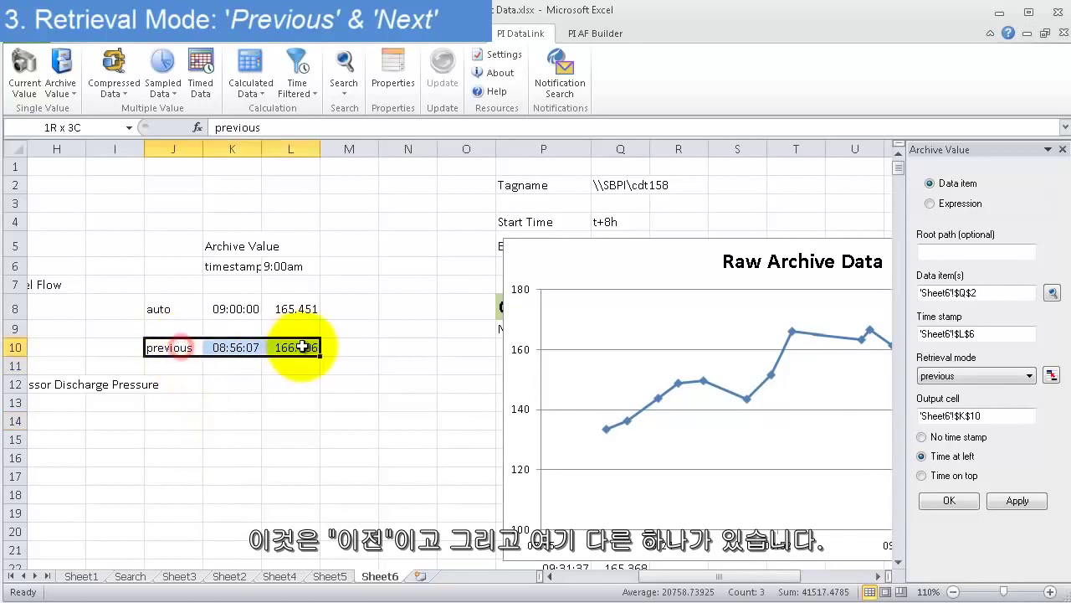
{"action": "key", "text": "ctrl+c"}
{"action": "left_click", "coordinate": [176, 383]}
{"action": "key", "text": "ctrl+v"}
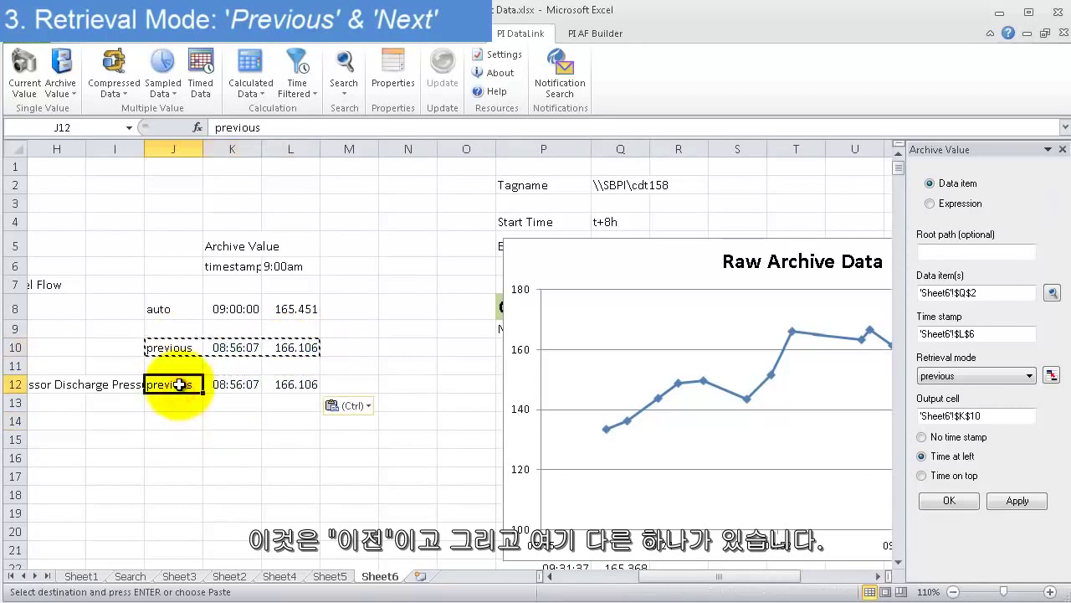
Insert two blank columns before column J to shift the result table away from the existing text.
{"action": "double_click", "coordinate": [180, 385]}
{"action": "left_click_drag", "start_coordinate": [162, 150], "coordinate": [226, 150]}
{"action": "right_click", "coordinate": [250, 150]}
{"action": "left_click", "coordinate": [318, 265]}
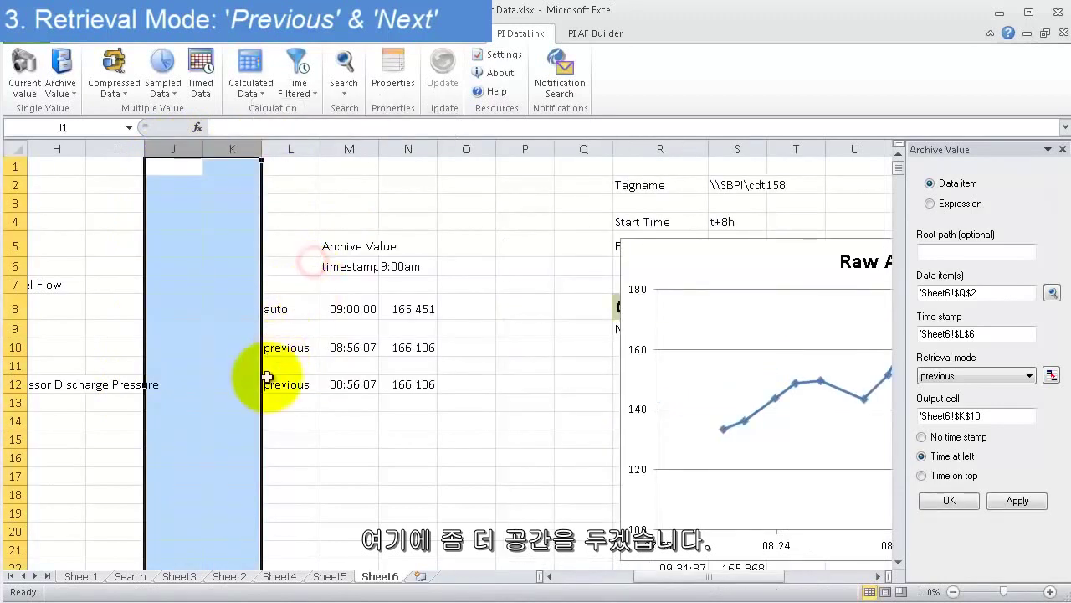
Relabel the newly pasted result row in L12 as next.
{"action": "double_click", "coordinate": [289, 384]}
{"action": "double_click", "coordinate": [293, 385]}
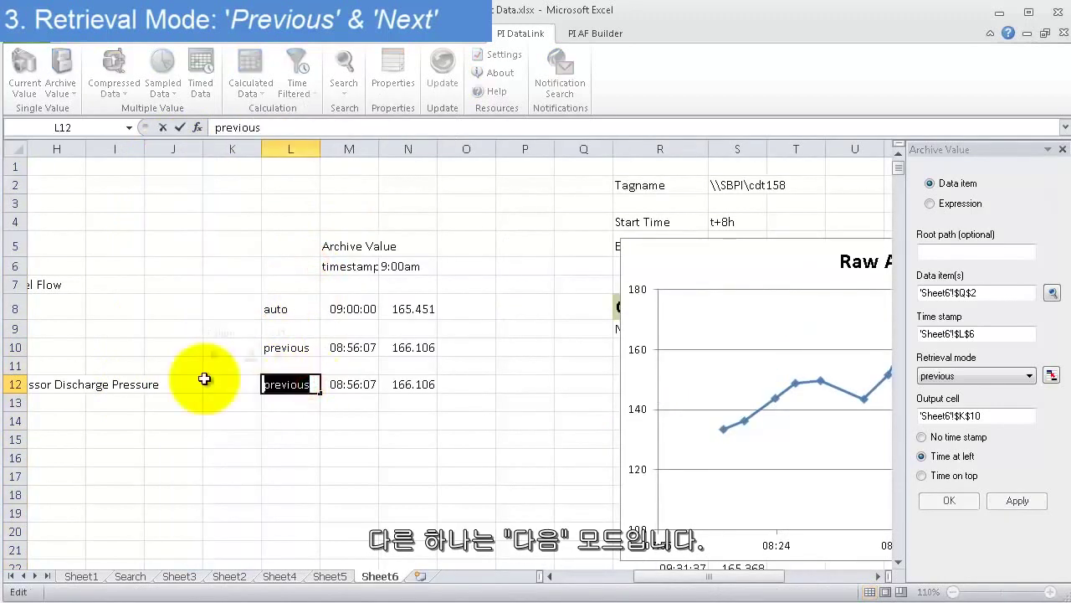
{"action": "type", "text": "next"}
{"action": "key", "text": "Return"}
Change the Archive Value function in row 12 to the next retrieval mode and apply it.
{"action": "left_click", "coordinate": [410, 385]}
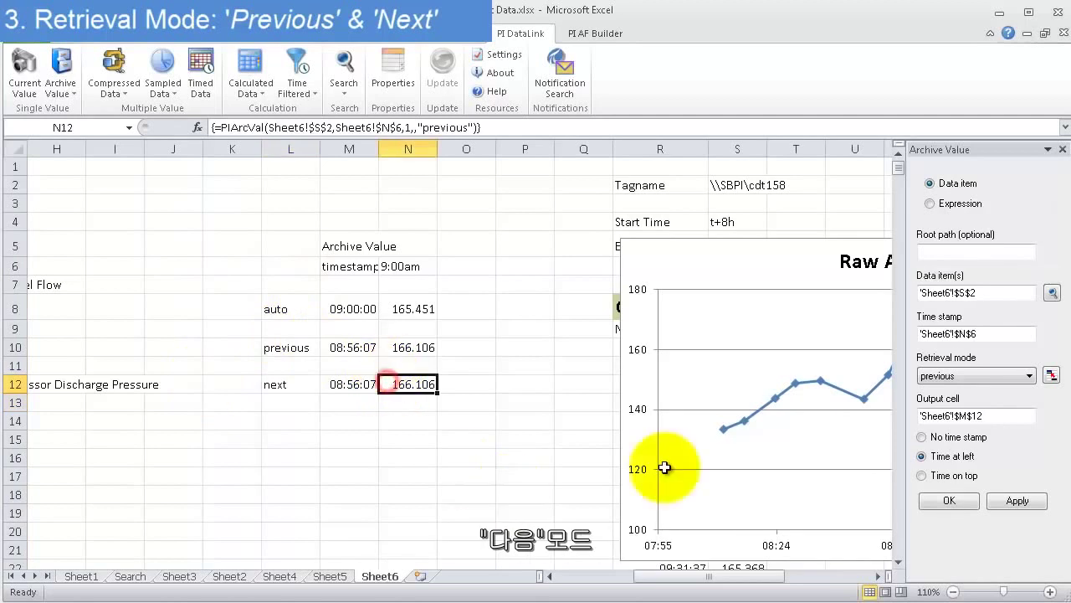
{"action": "left_click", "coordinate": [961, 379]}
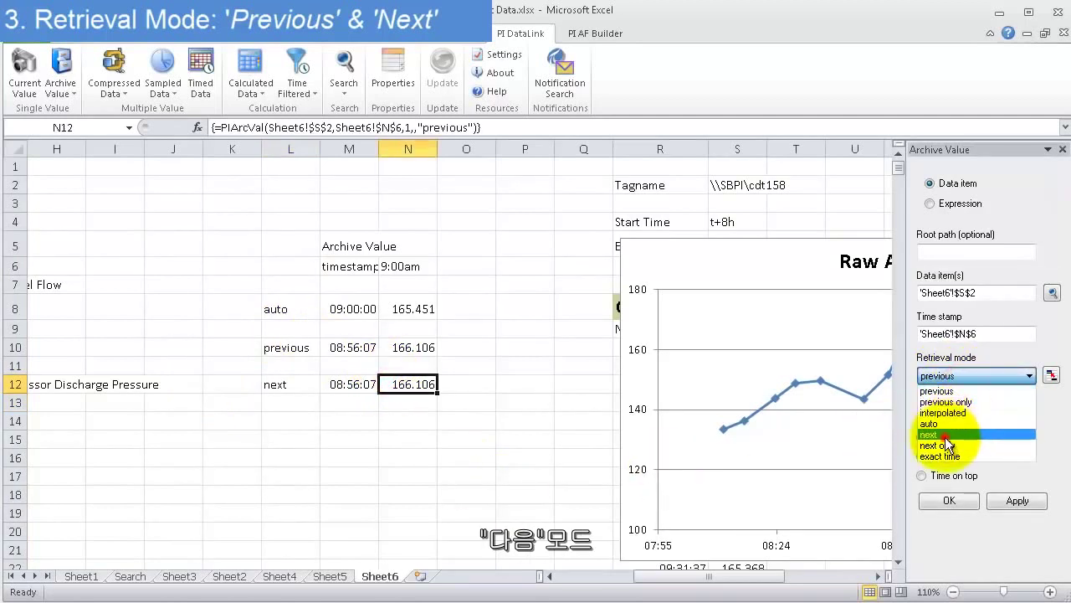
{"action": "left_click", "coordinate": [945, 436]}
{"action": "left_click", "coordinate": [996, 501]}
{"action": "left_click", "coordinate": [349, 419]}
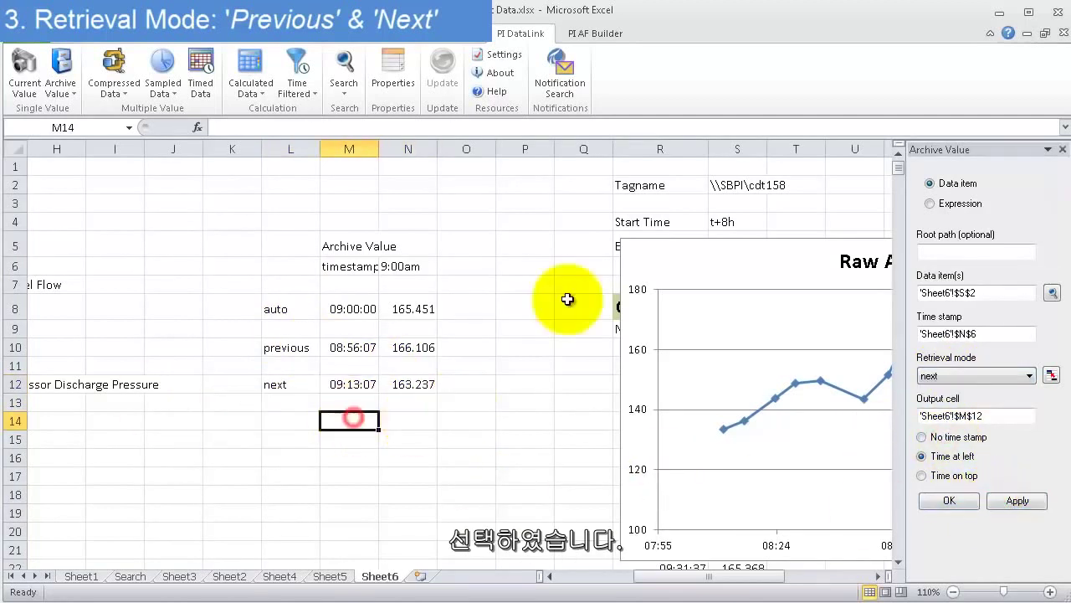
Delete two empty columns starting at column O to bring the chart closer to the results.
{"action": "left_click_drag", "start_coordinate": [486, 148], "coordinate": [517, 149]}
{"action": "right_click", "coordinate": [519, 153]}
{"action": "left_click", "coordinate": [552, 286]}
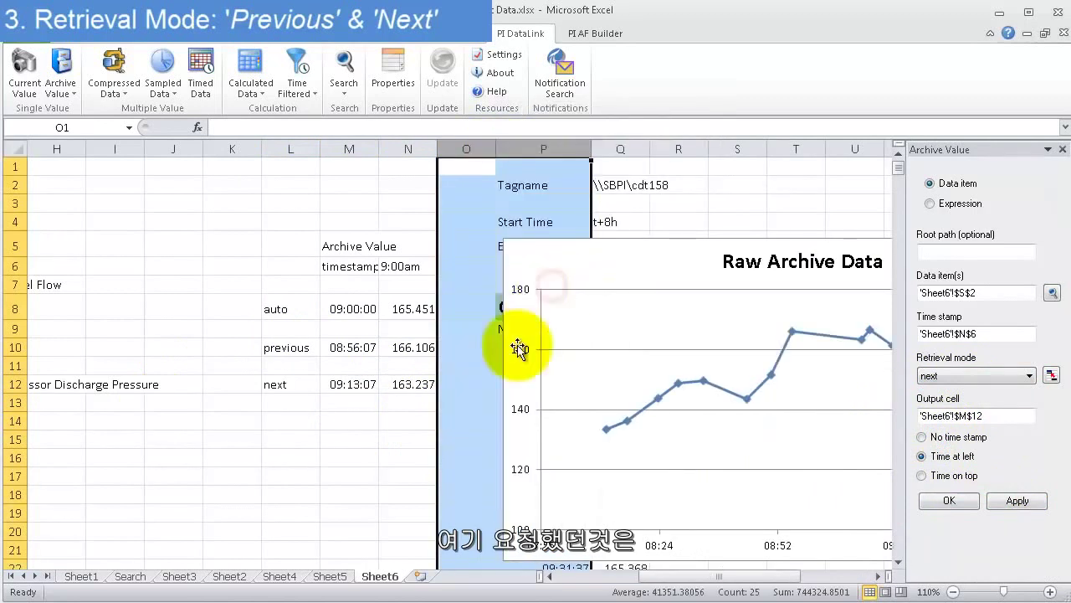
{"action": "left_click", "coordinate": [355, 413]}
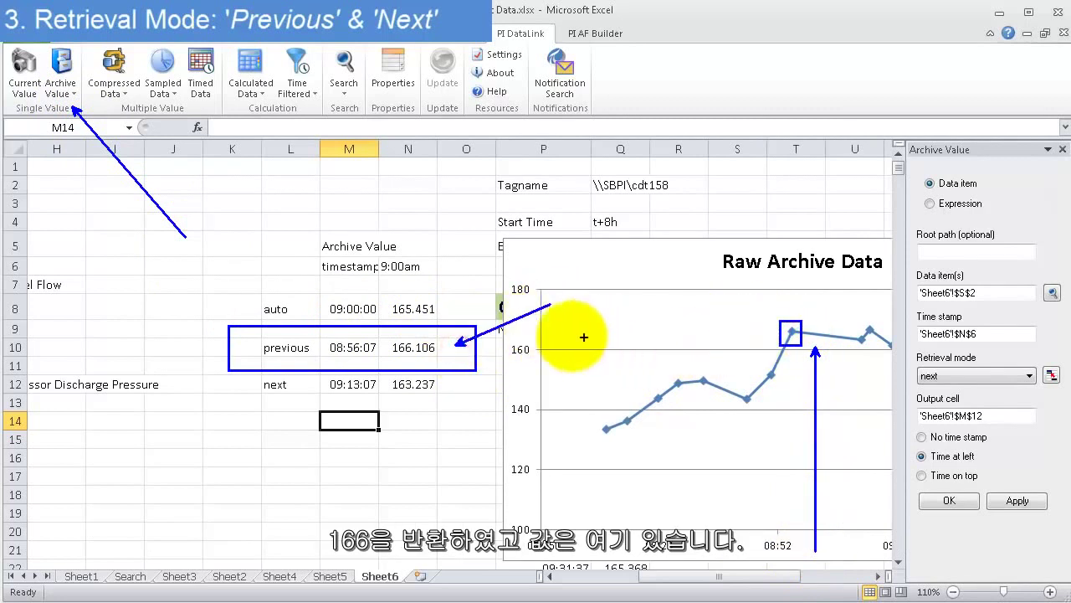
Temporarily annotate the previous and next results, relating each row to its archive point on the raw data chart.
{"action": "left_click_drag", "start_coordinate": [551, 326], "coordinate": [778, 327]}
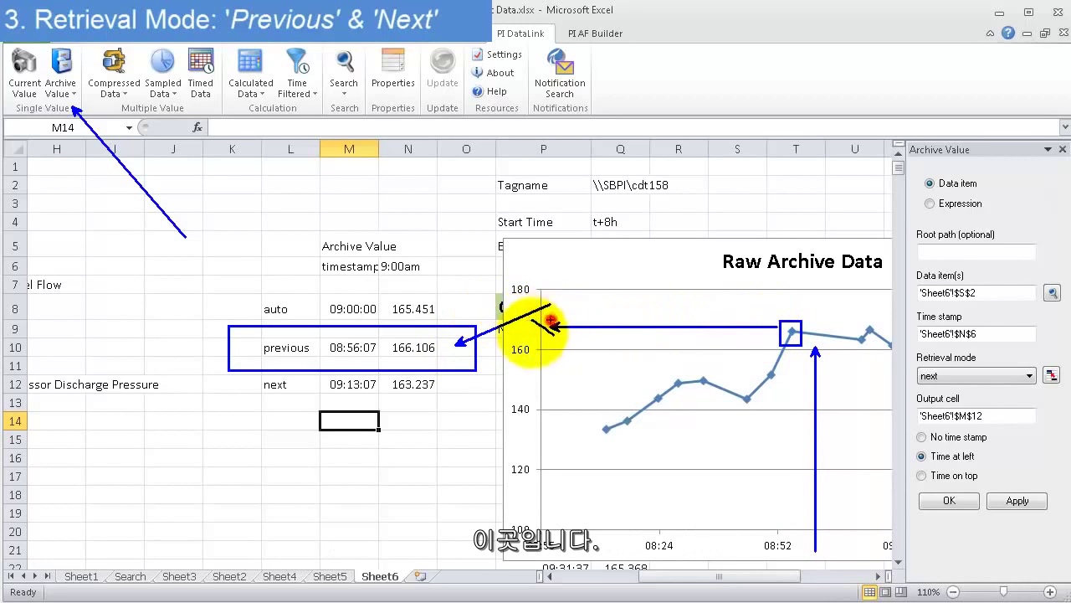
{"action": "key", "text": "Escape"}
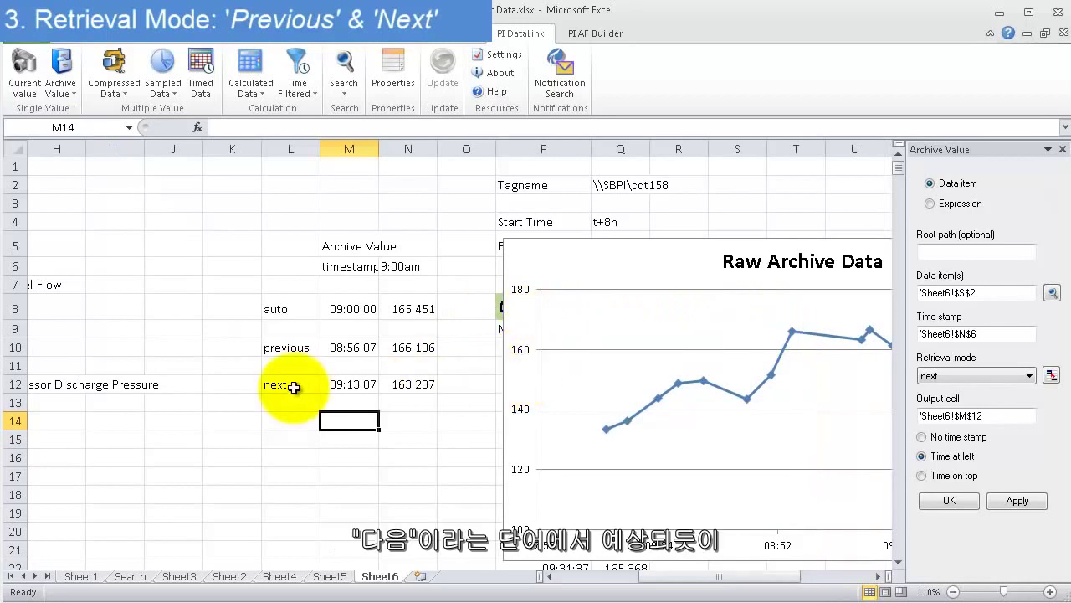
{"action": "left_click_drag", "start_coordinate": [243, 367], "coordinate": [466, 410]}
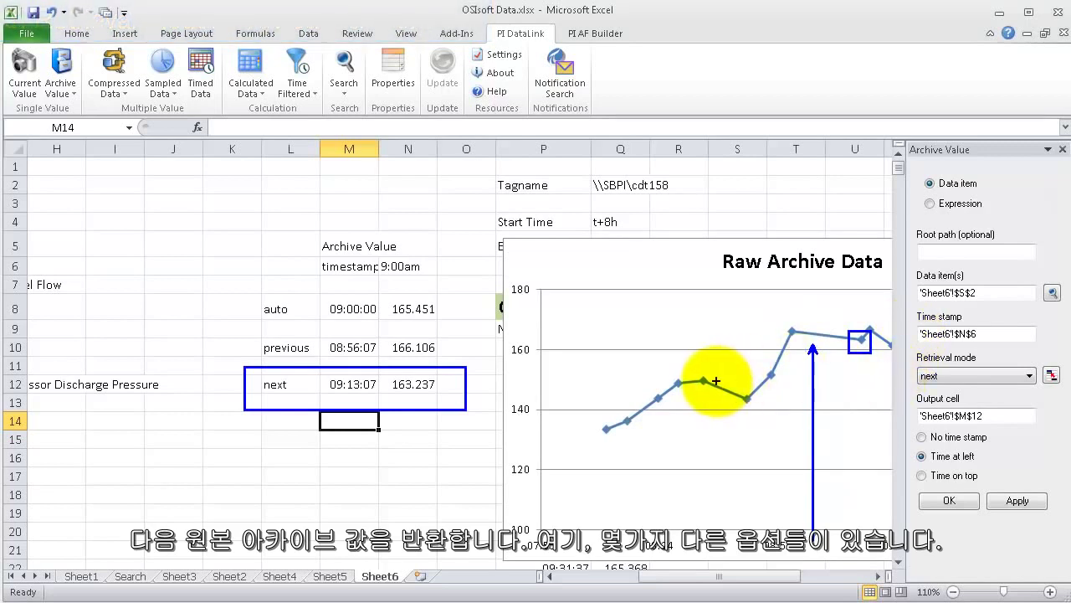
{"action": "left_click", "coordinate": [300, 420]}
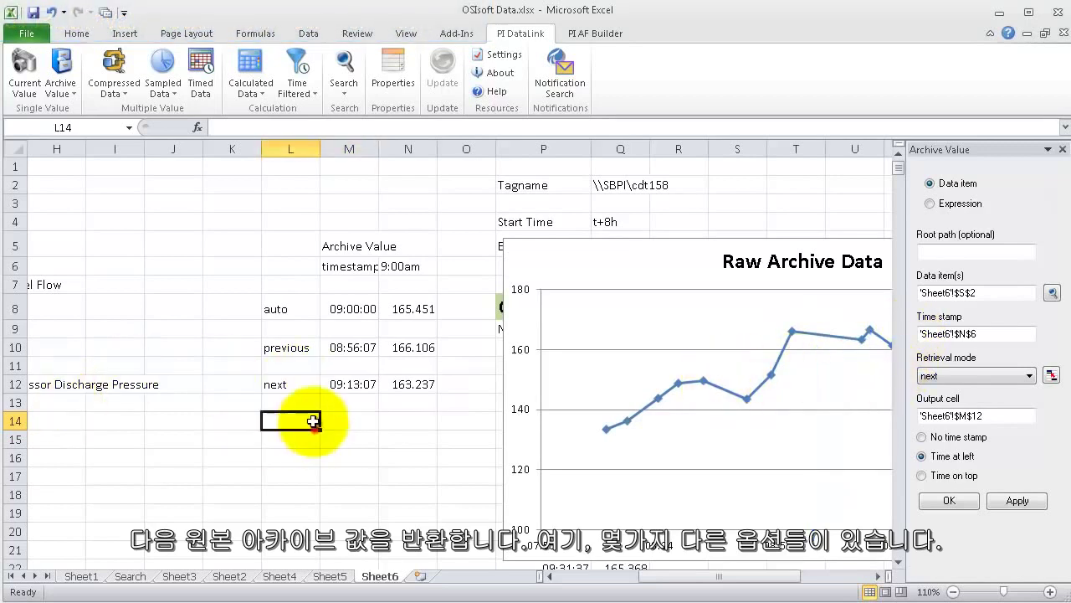
Review the available retrieval mode options and the auto-mode Archive Value function in M8.
{"action": "left_click", "coordinate": [974, 375]}
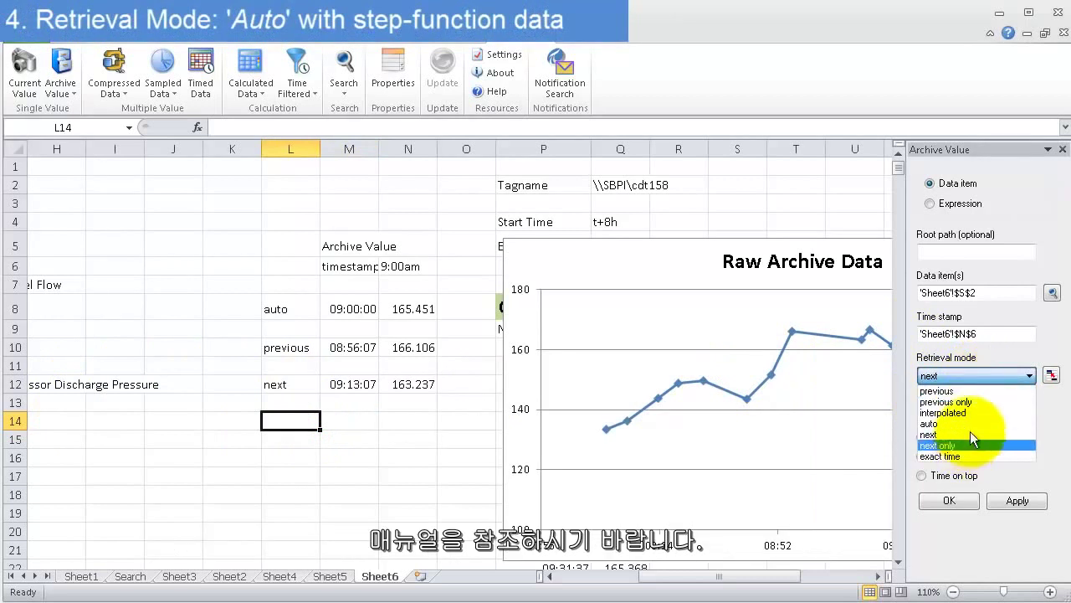
{"action": "left_click", "coordinate": [353, 309]}
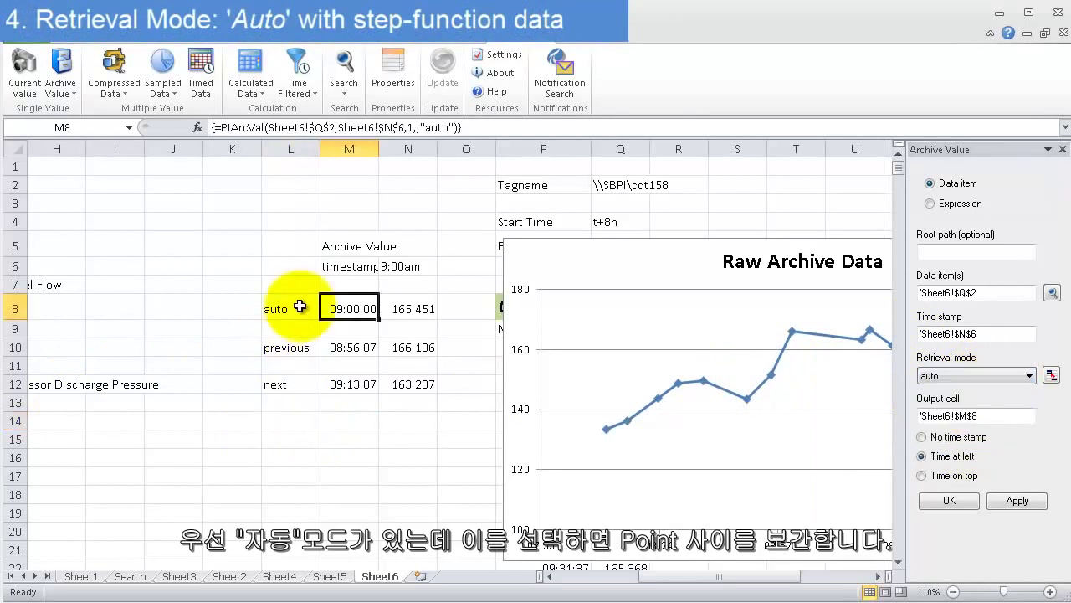
{"action": "left_click", "coordinate": [290, 309]}
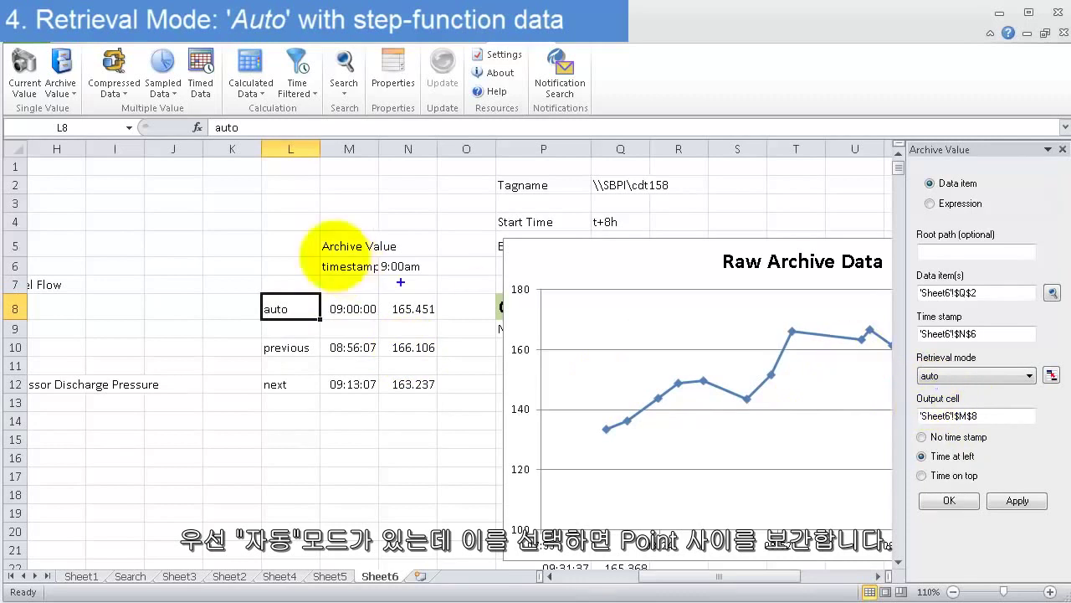
Box the auto row, sketch a step-shaped trace, and mark two requested times with arrows and their preceding step values with boxes.
{"action": "left_click_drag", "start_coordinate": [239, 278], "coordinate": [479, 343]}
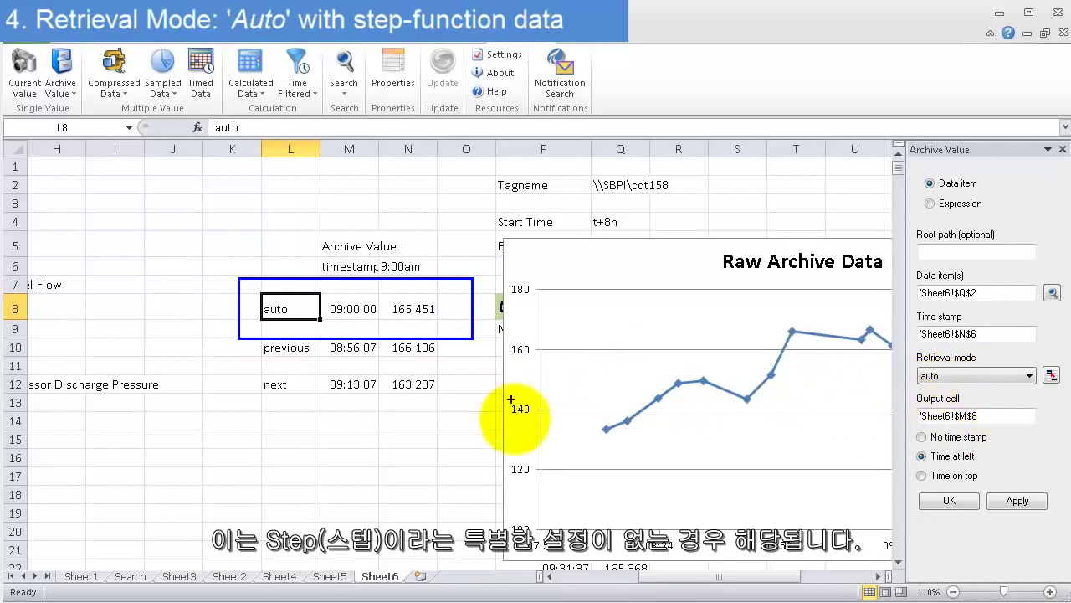
{"action": "mouse_move", "coordinate": [315, 470]}
{"action": "left_mouse_down"}
{"action": "mouse_move", "coordinate": [418, 479]}
{"action": "mouse_move", "coordinate": [545, 413]}
{"action": "mouse_move", "coordinate": [616, 336]}
{"action": "mouse_move", "coordinate": [663, 337]}
{"action": "mouse_move", "coordinate": [668, 507]}
{"action": "mouse_move", "coordinate": [759, 497]}
{"action": "mouse_move", "coordinate": [819, 443]}
{"action": "mouse_move", "coordinate": [826, 366]}
{"action": "mouse_move", "coordinate": [889, 366]}
{"action": "left_mouse_up"}
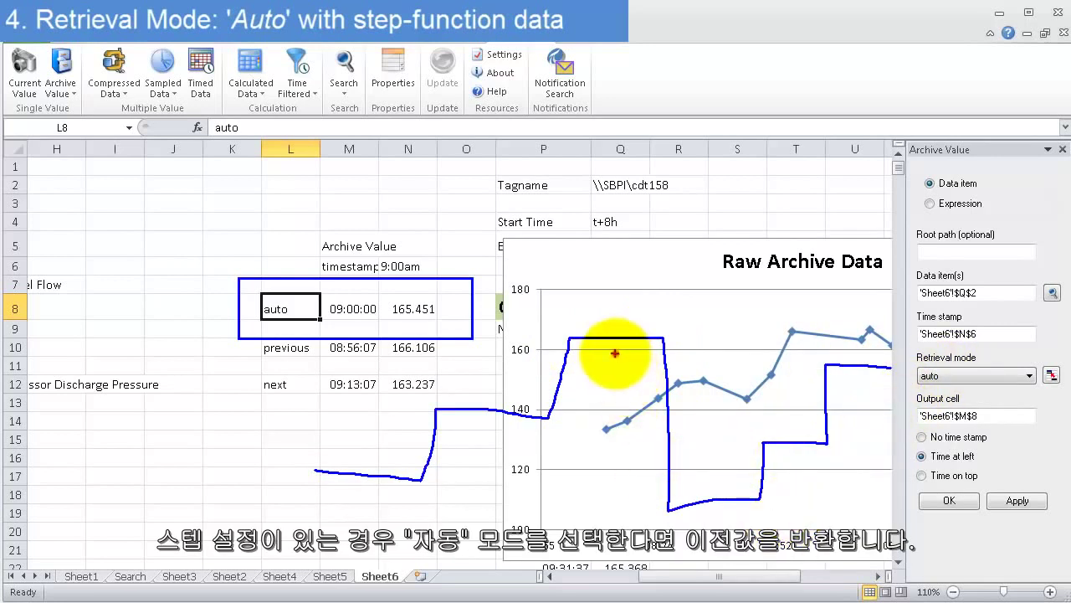
{"action": "left_click_drag", "start_coordinate": [616, 355], "coordinate": [615, 578]}
{"action": "left_click_drag", "start_coordinate": [545, 322], "coordinate": [577, 357]}
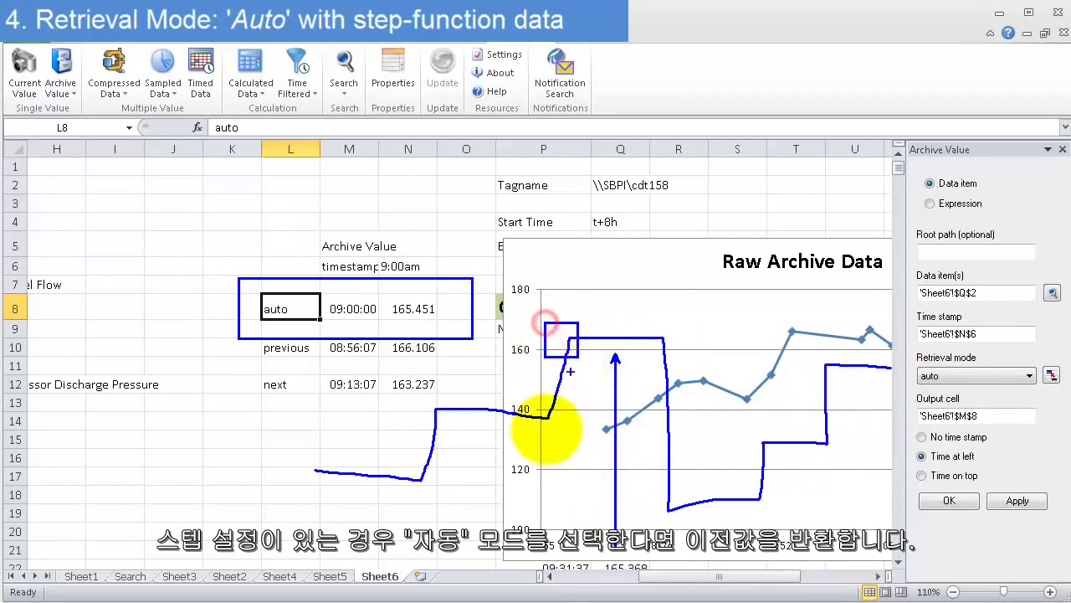
{"action": "left_click_drag", "start_coordinate": [485, 431], "coordinate": [486, 544]}
{"action": "left_click_drag", "start_coordinate": [413, 394], "coordinate": [458, 426]}
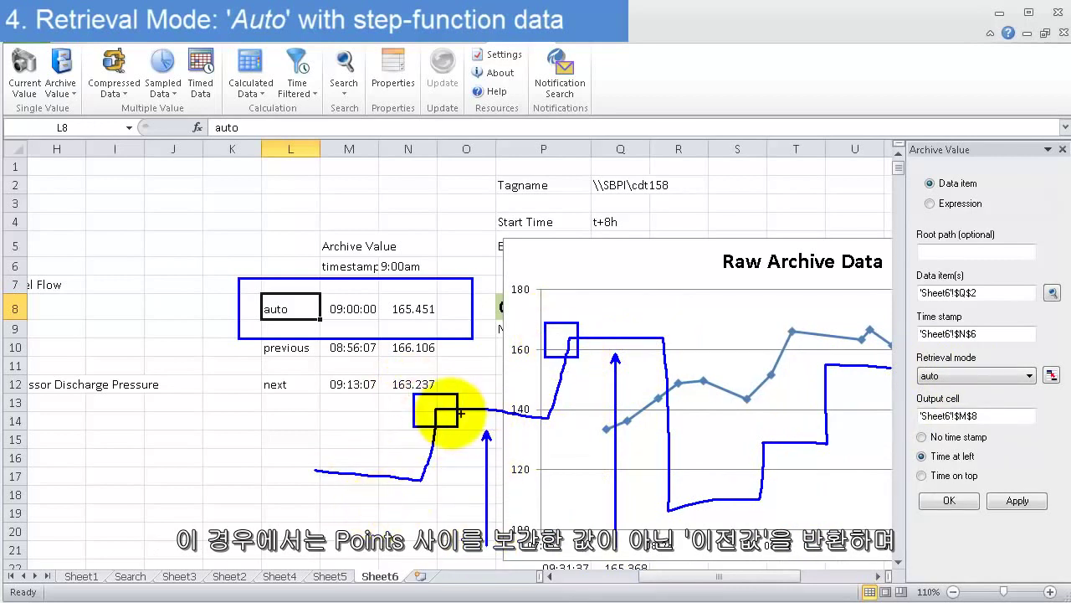
Sketch an interpolation line between the two boxed step points, then box and point an arrow at an intermediate value on it.
{"action": "mouse_move", "coordinate": [449, 409]}
{"action": "left_mouse_down"}
{"action": "mouse_move", "coordinate": [491, 394]}
{"action": "mouse_move", "coordinate": [557, 343]}
{"action": "left_mouse_up"}
{"action": "left_click_drag", "start_coordinate": [477, 376], "coordinate": [506, 404]}
{"action": "left_click_drag", "start_coordinate": [529, 330], "coordinate": [496, 383]}
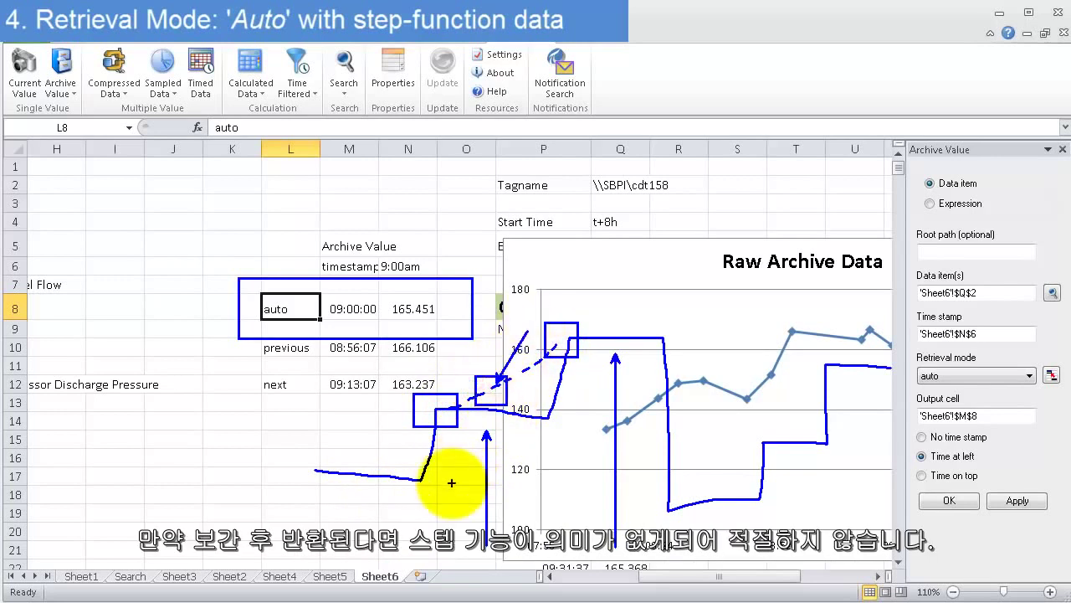